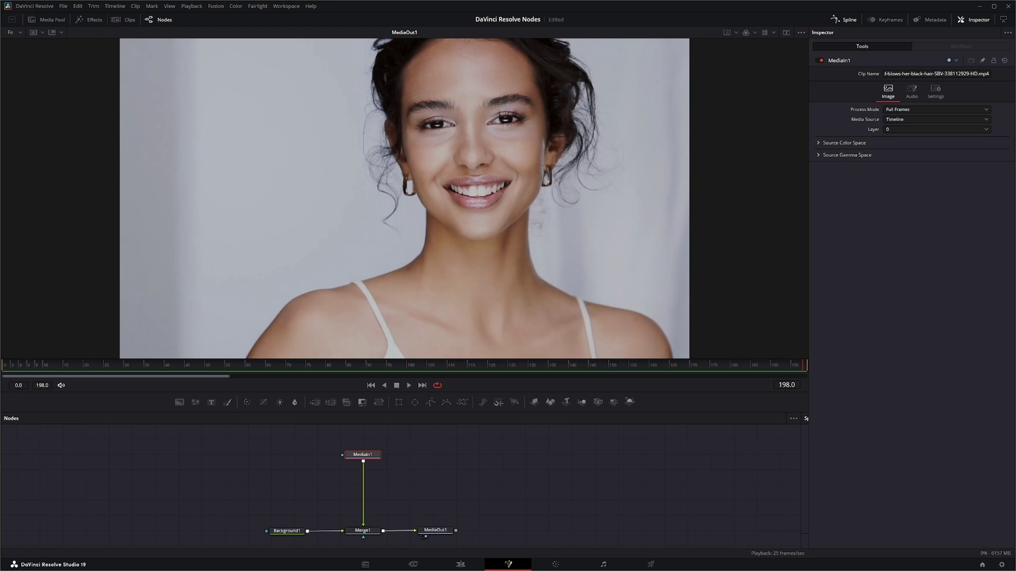
Save the project and scrub the portrait clip back and forth between frames 14 and 82.
key(ctrl+s)
drag(8, 367, 806, 371)
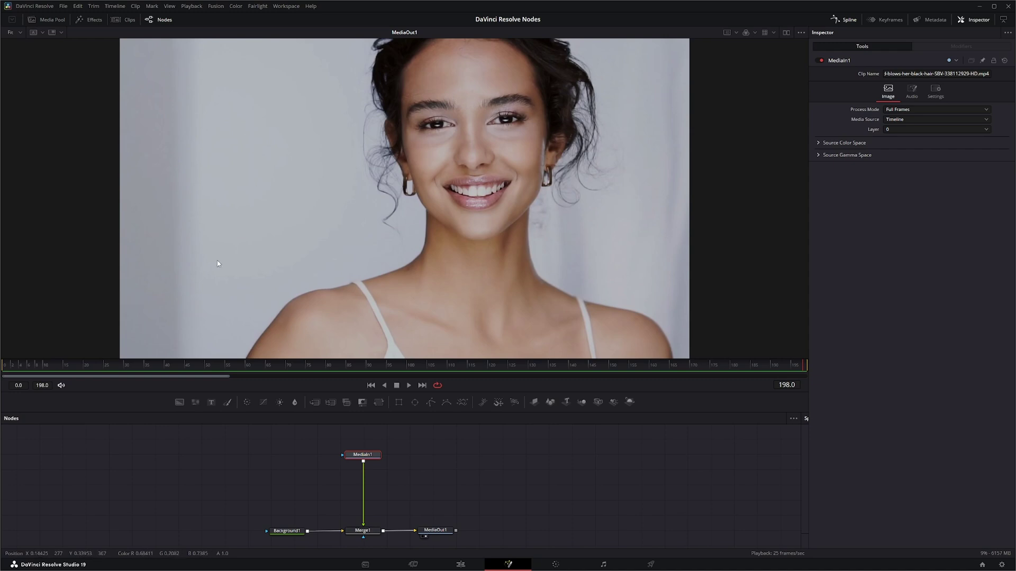
drag(802, 368, 835, 375)
drag(800, 366, 858, 371)
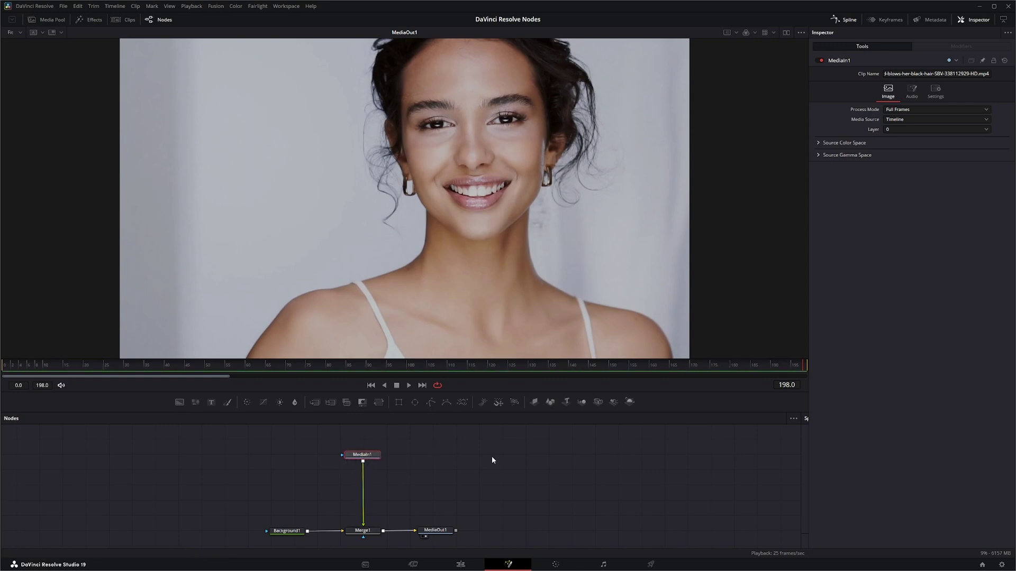
Insert a Chroma Keyer node after MediaIn1 by searching 'chro' in the tool search.
key(shift+space)
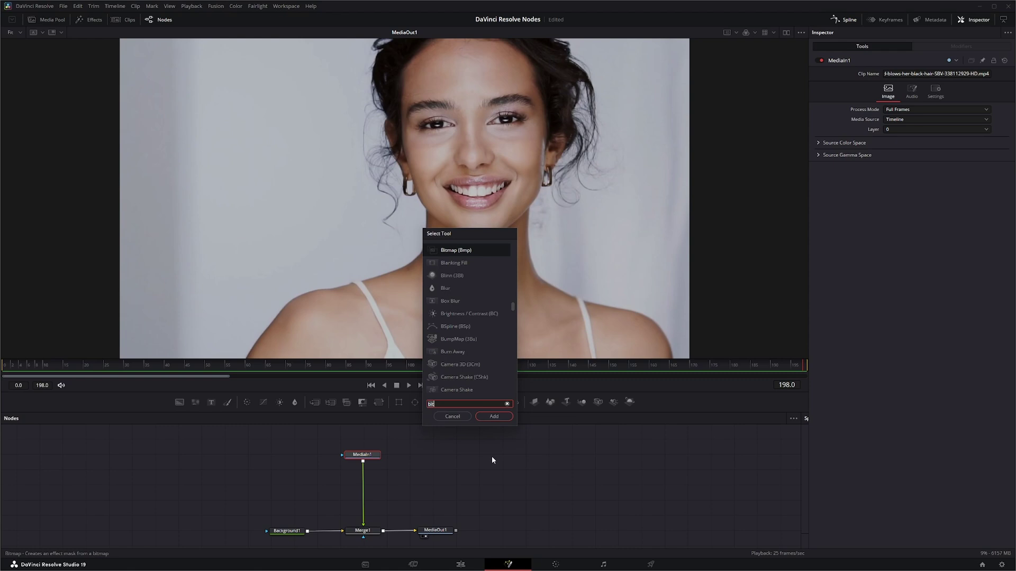
text(chrom)
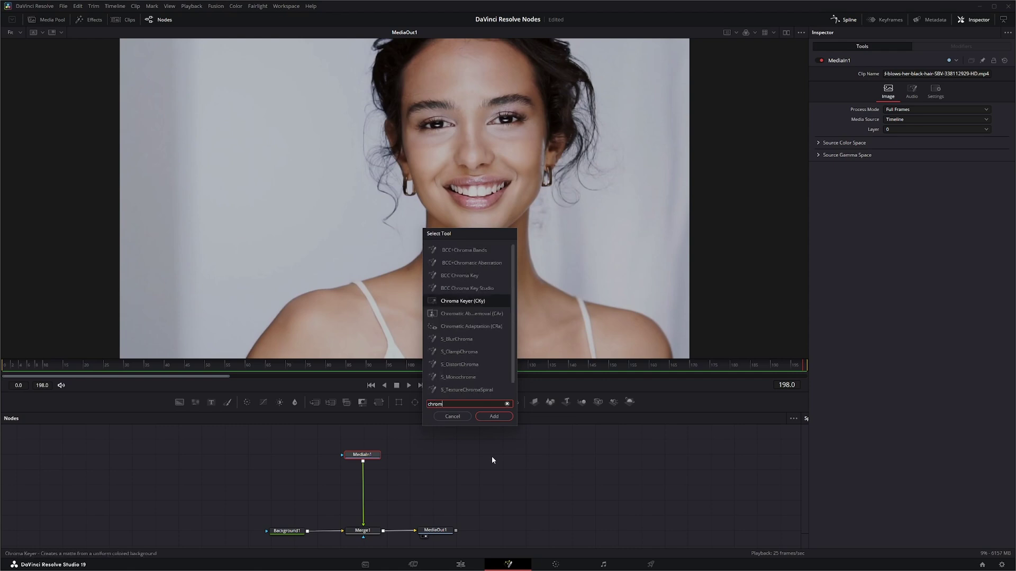
key(Return)
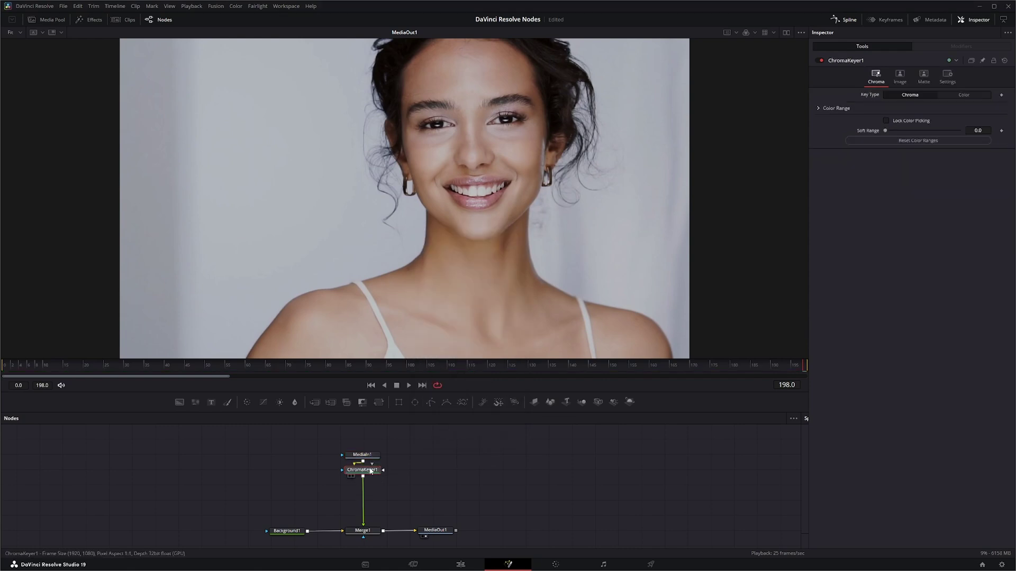
drag(366, 471, 372, 483)
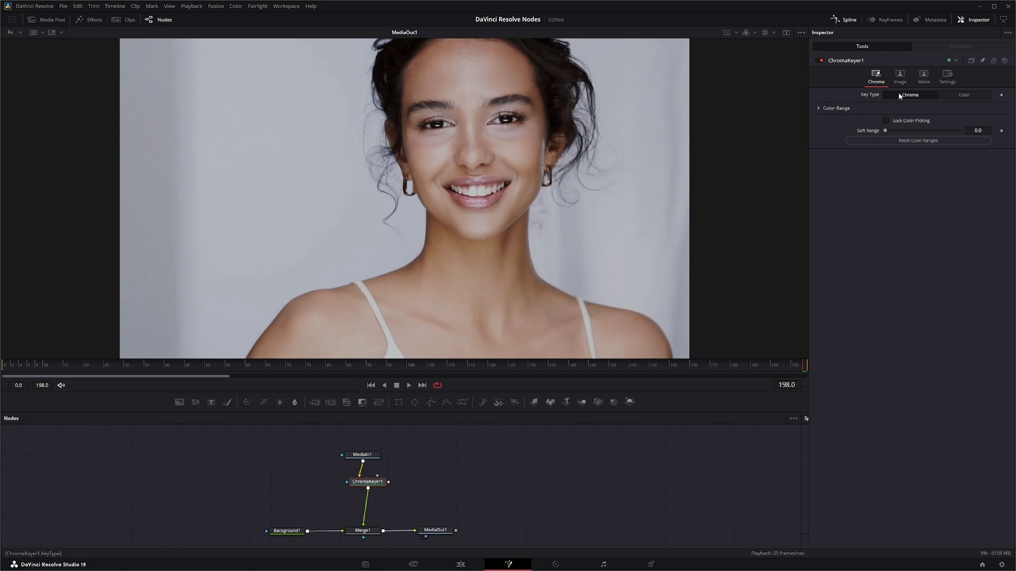
Switch the keyer's Key Type to Color, save, then set it back to Chroma.
click(962, 98)
key(ctrl+s)
click(962, 96)
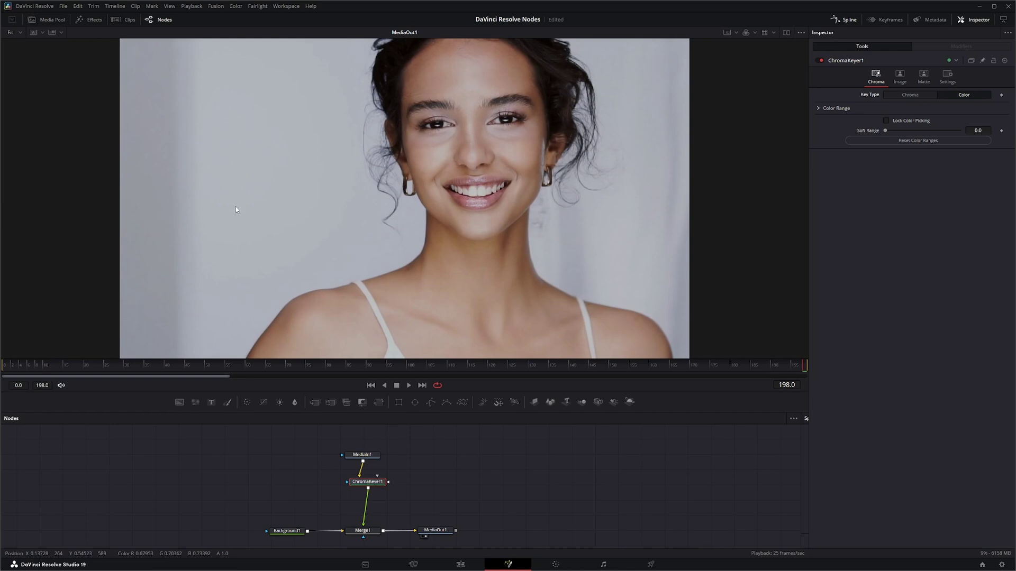
click(912, 95)
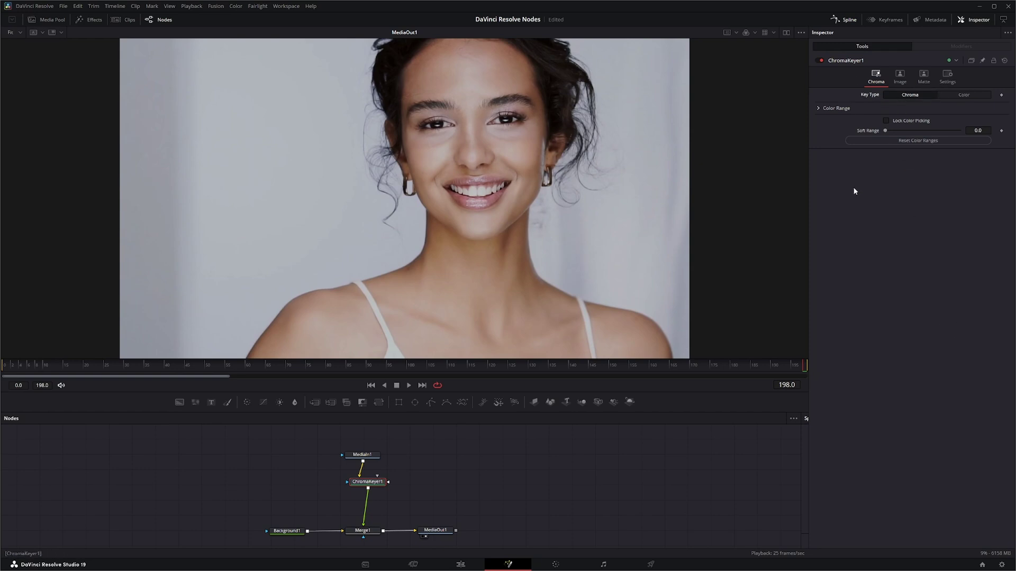
Sample the pale grey backdrop in the viewer to key it out with ChromaKeyer1.
drag(154, 88, 334, 263)
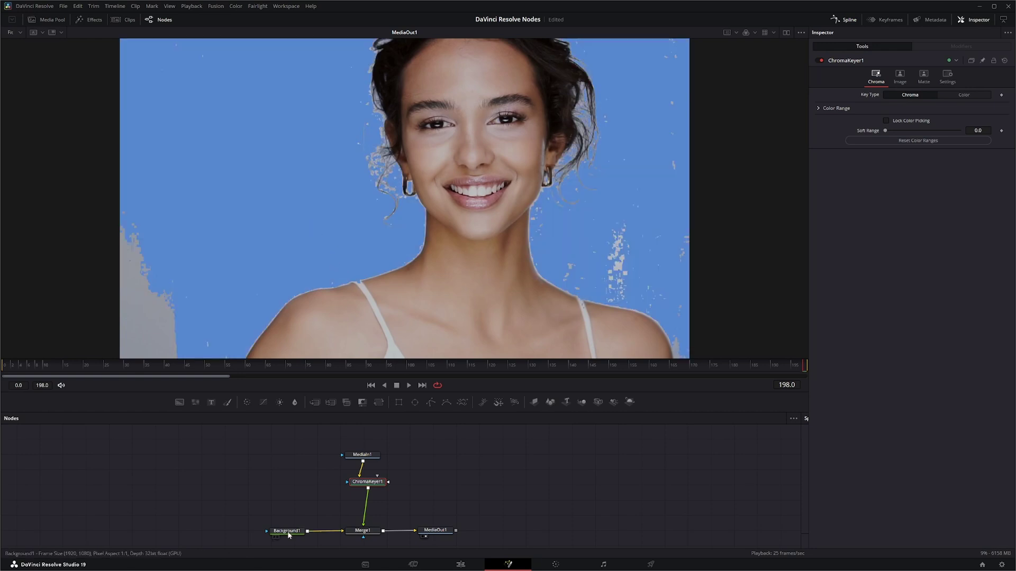
drag(243, 505, 474, 539)
scroll(477, 489, up, 2)
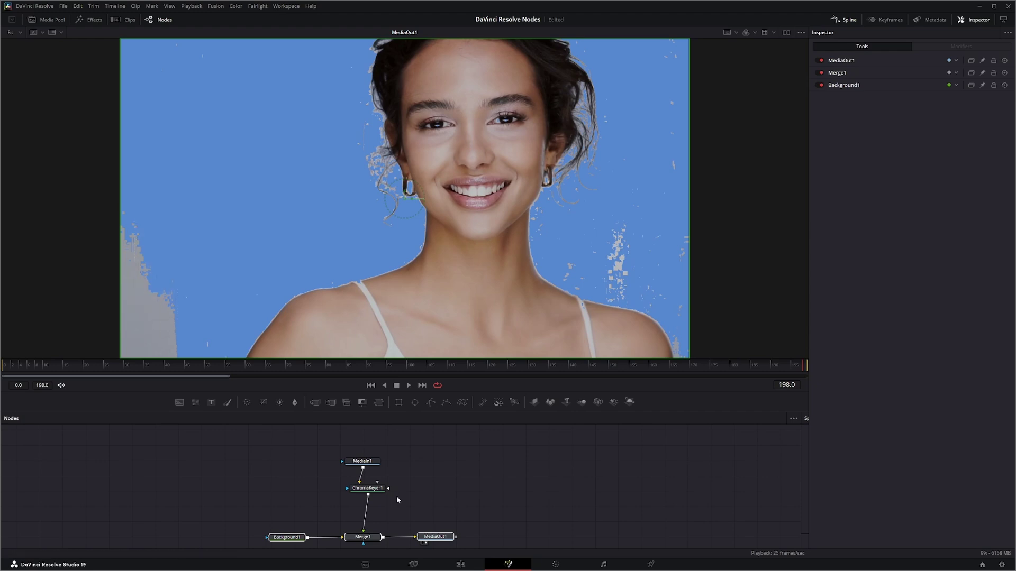
click(367, 487)
drag(193, 260, 139, 350)
Key out the speckles right of the shoulder and near the right edge, then scrub to check.
drag(603, 225, 659, 300)
drag(660, 199, 685, 277)
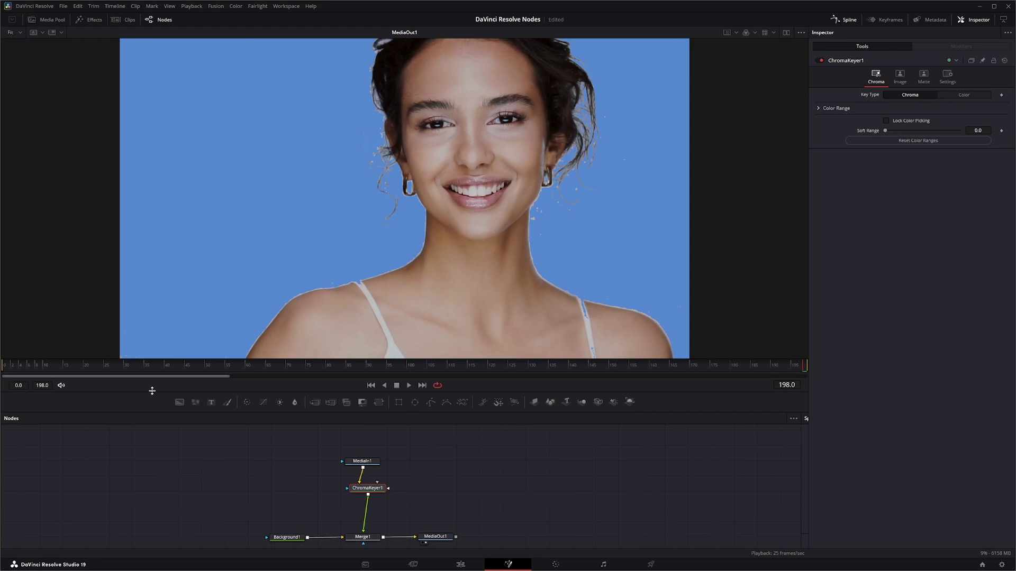
click(16, 367)
drag(16, 368, 218, 371)
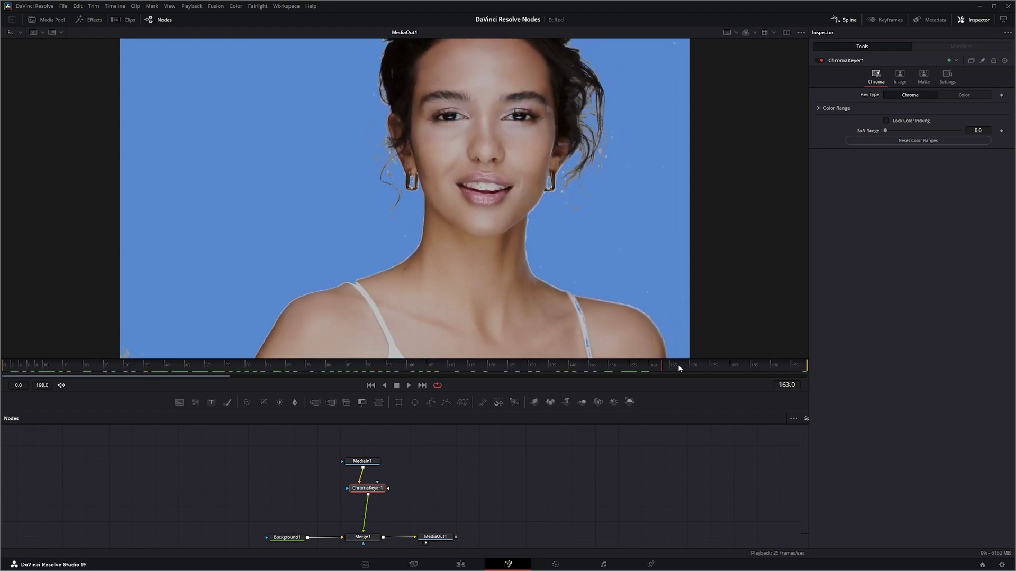
drag(677, 364, 841, 373)
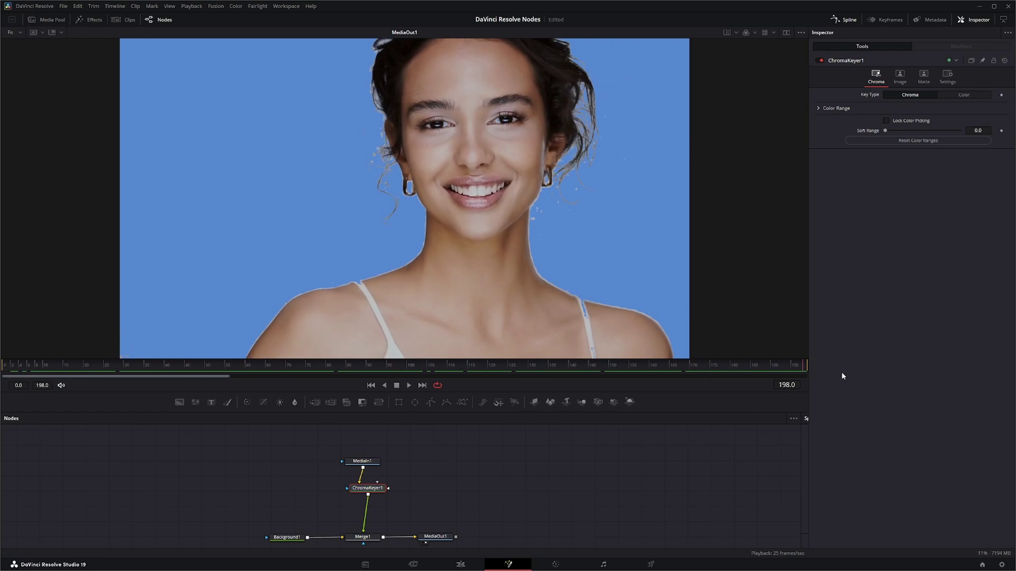
Expand Color Range and raise the Red High limit in small increments to 0.5145.
click(818, 108)
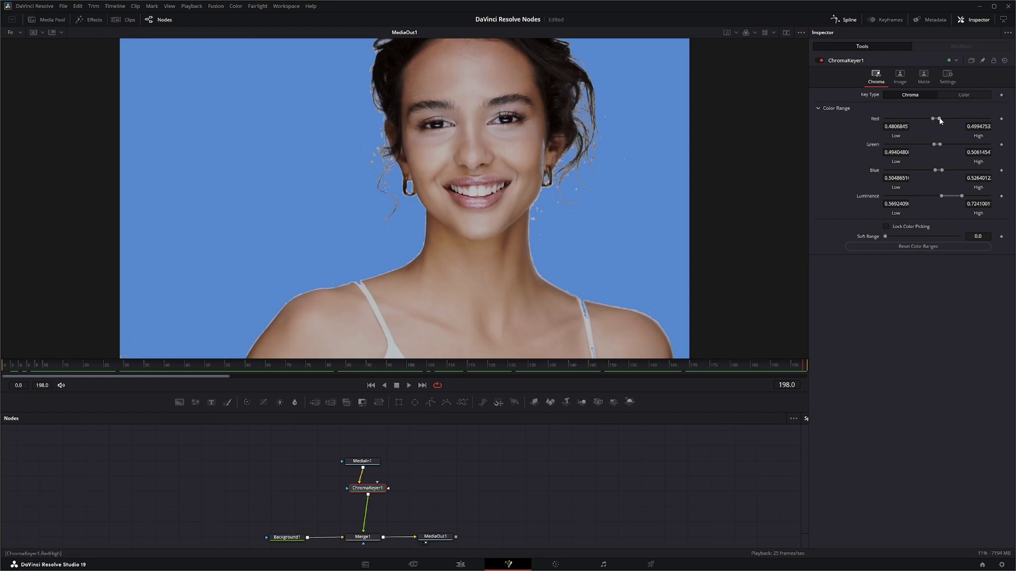
drag(941, 120, 940, 122)
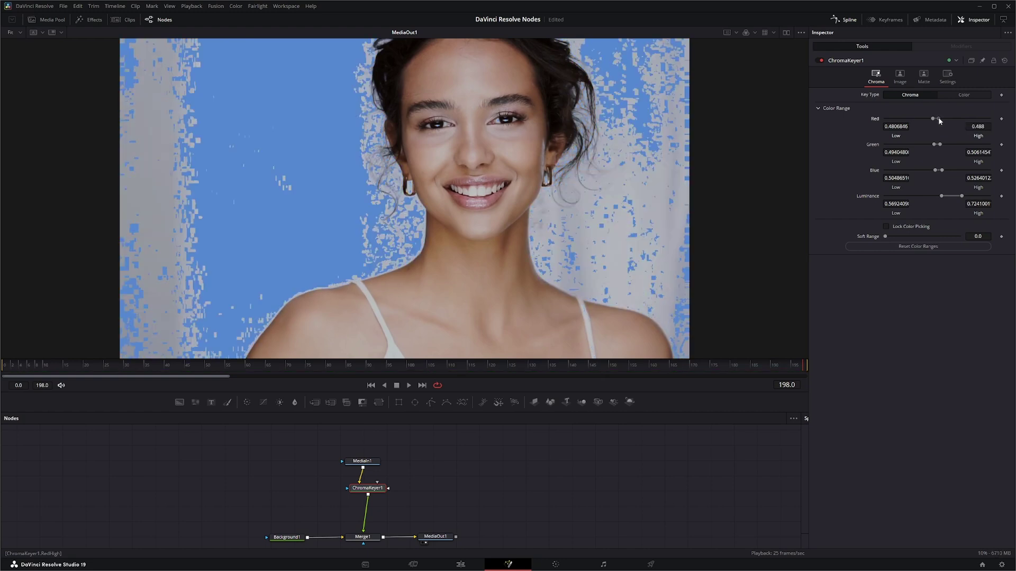
click(977, 126)
text(0.4966)
key(Return)
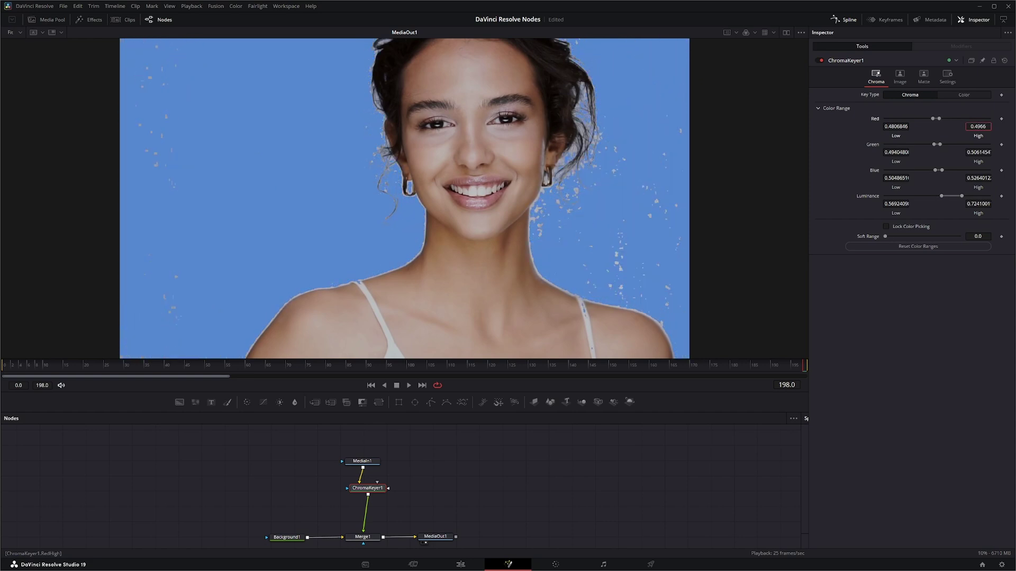
text(0.5011)
key(Return)
text(0.5107)
key(Return)
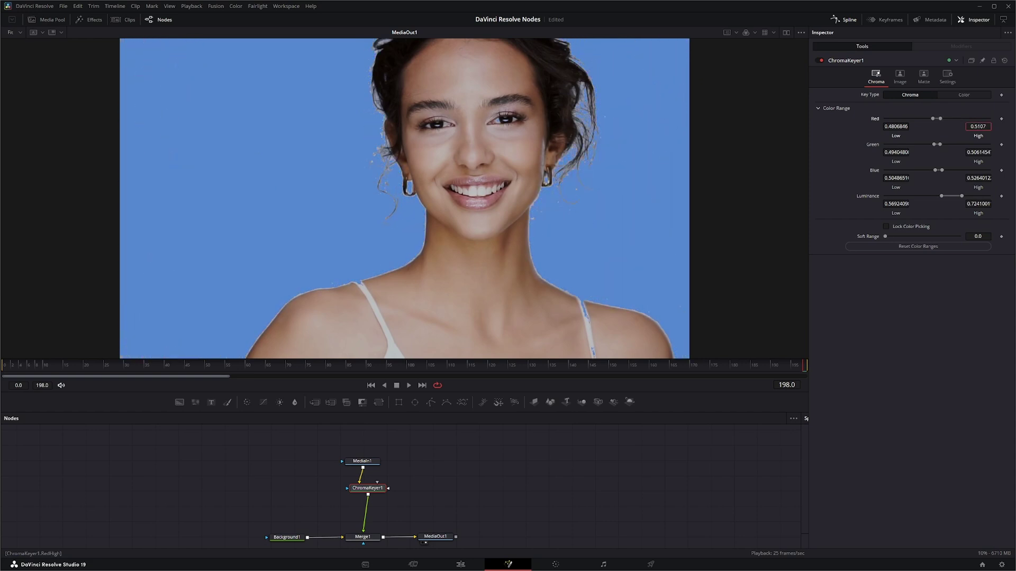
text(0.5139)
key(Return)
key(BackSpace)
text(5)
key(Return)
Adjust the Luminance range, ending at 0.560241 low and 0.7265 high.
click(978, 204)
text(0.7371)
scroll(978, 204, down, 5)
scroll(978, 204, up, 2)
scroll(898, 205, up, 1)
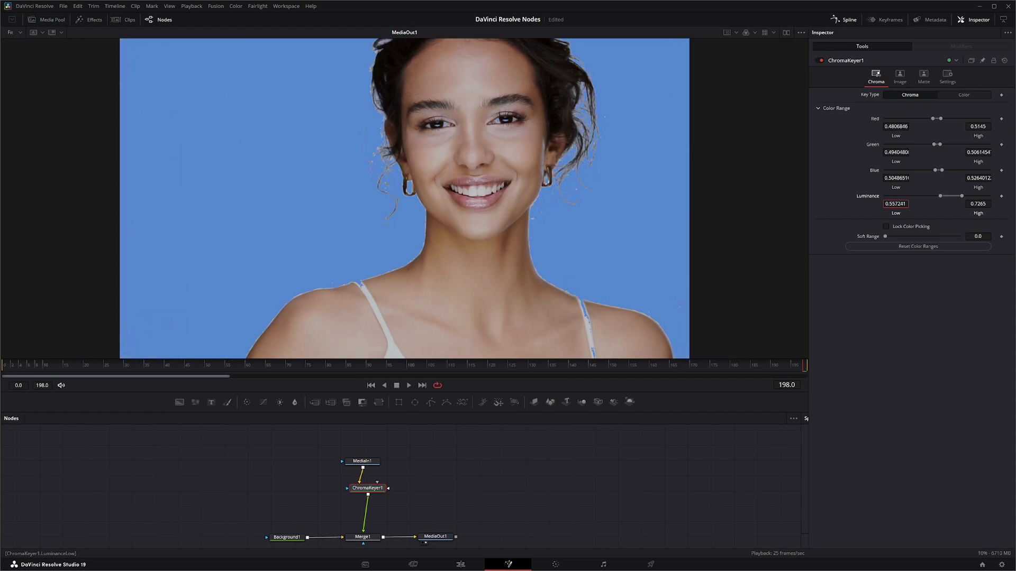
scroll(898, 205, down, 2)
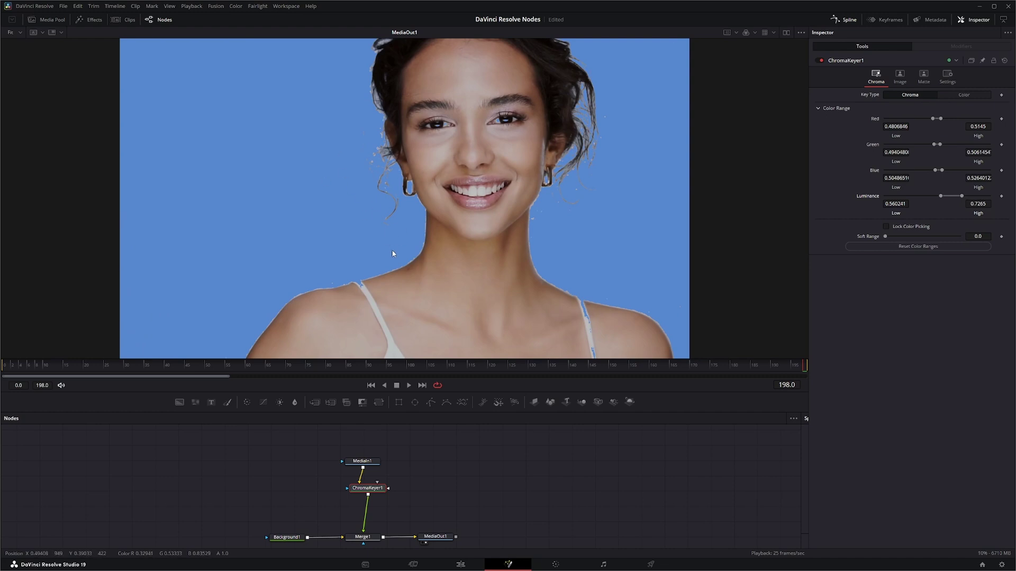
Undo an accidental skin-colour pick, save, and leave Soft Range at 0.0.
drag(402, 253, 440, 299)
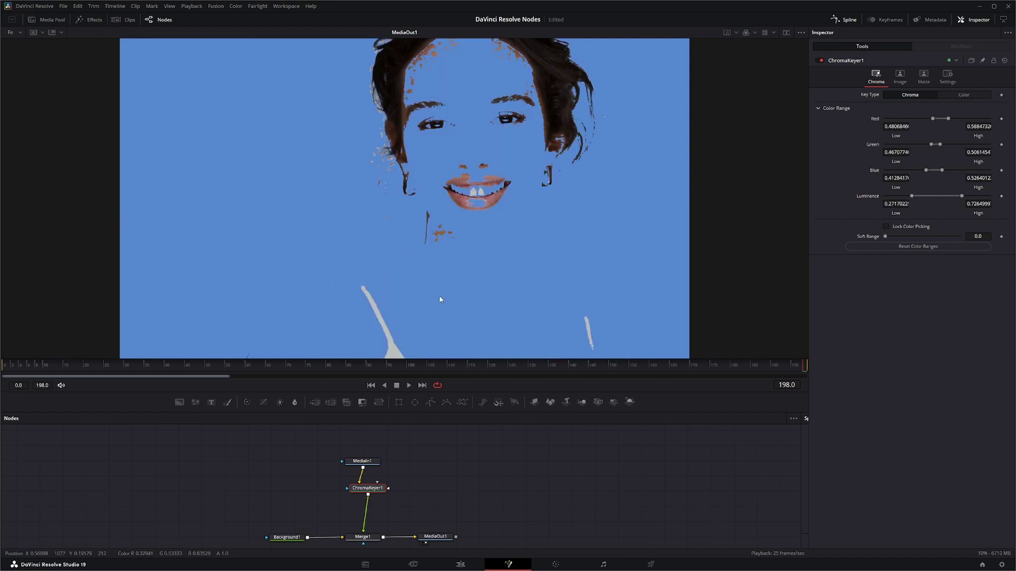
key(ctrl+z)
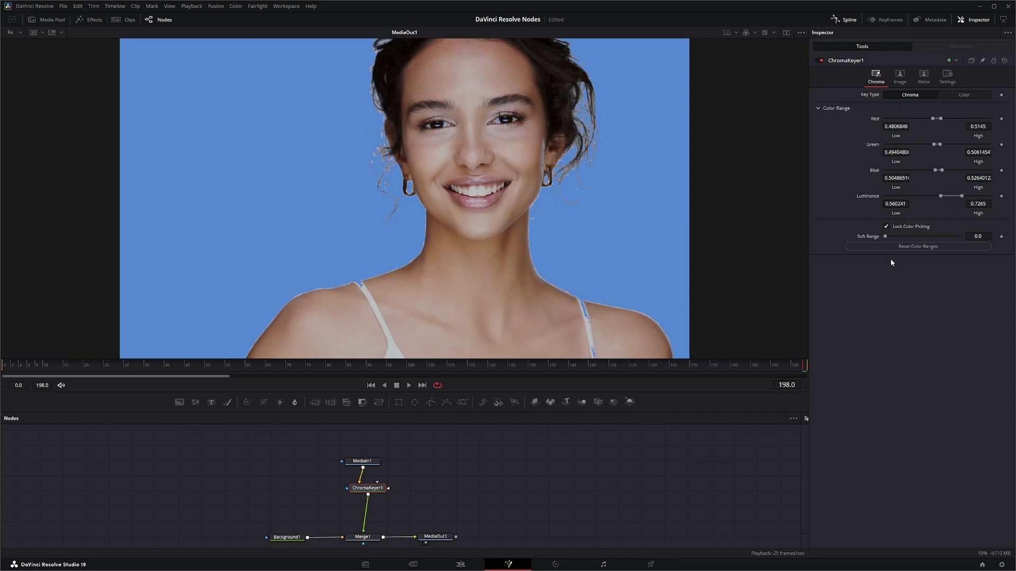
key(ctrl+s)
mouse_move(887, 236)
mouse_down()
mouse_move(917, 239)
mouse_move(884, 236)
mouse_up()
In the Matte tab, keep the Fast Gaussian filter and set the matte Blur to 6.42.
click(902, 81)
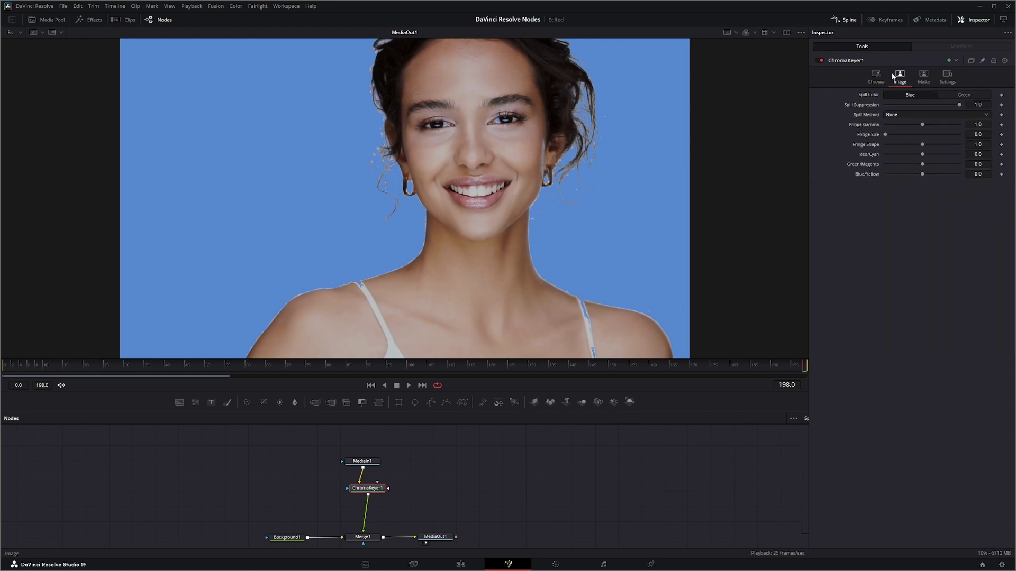
click(925, 79)
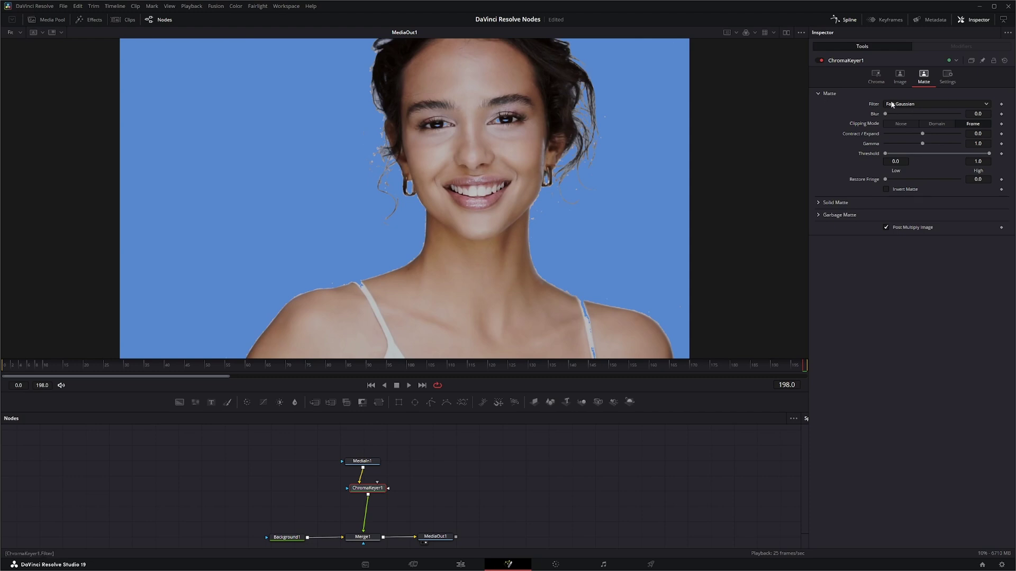
click(896, 105)
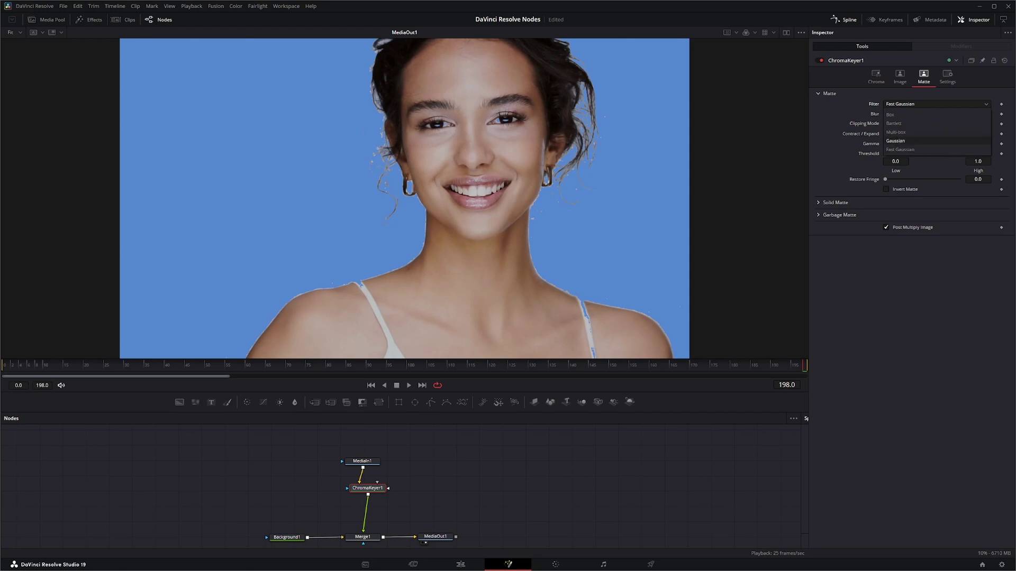
click(899, 150)
drag(886, 115, 932, 113)
Lower the matte blur to 1.12, expand the matte slightly, and reset the matte gamma.
scroll(528, 190, up, 4)
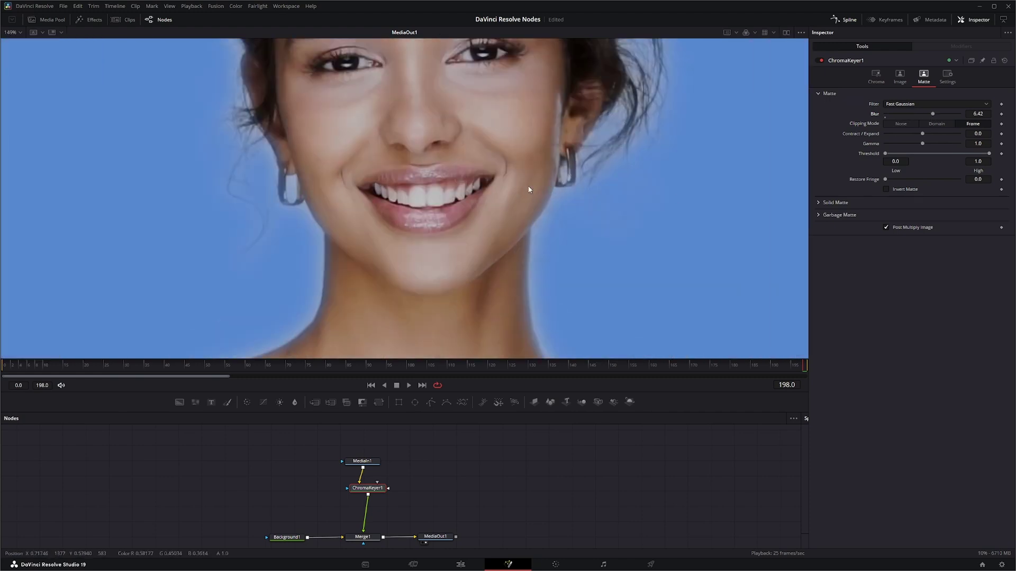
scroll(529, 189, up, 2)
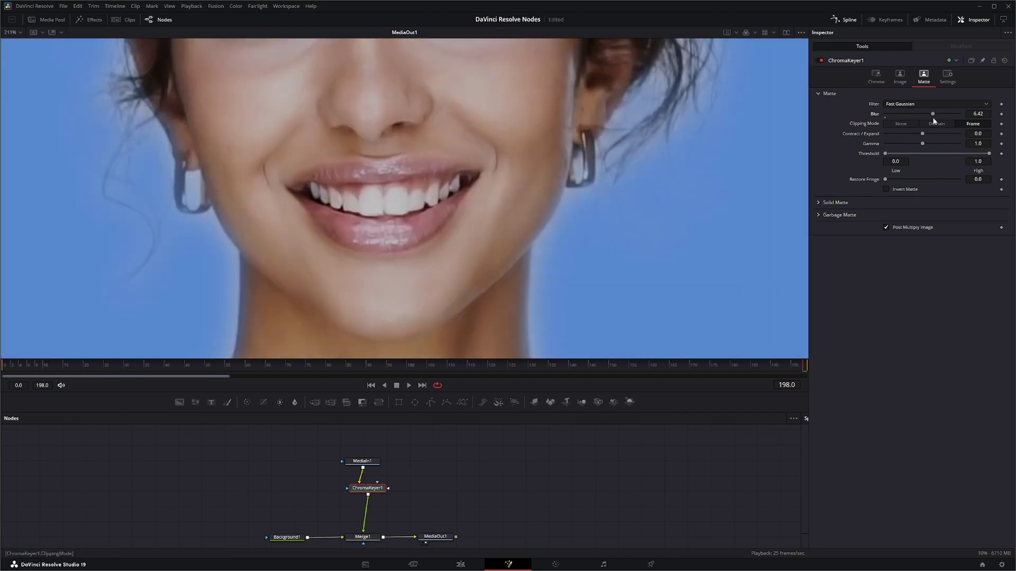
drag(933, 116, 893, 115)
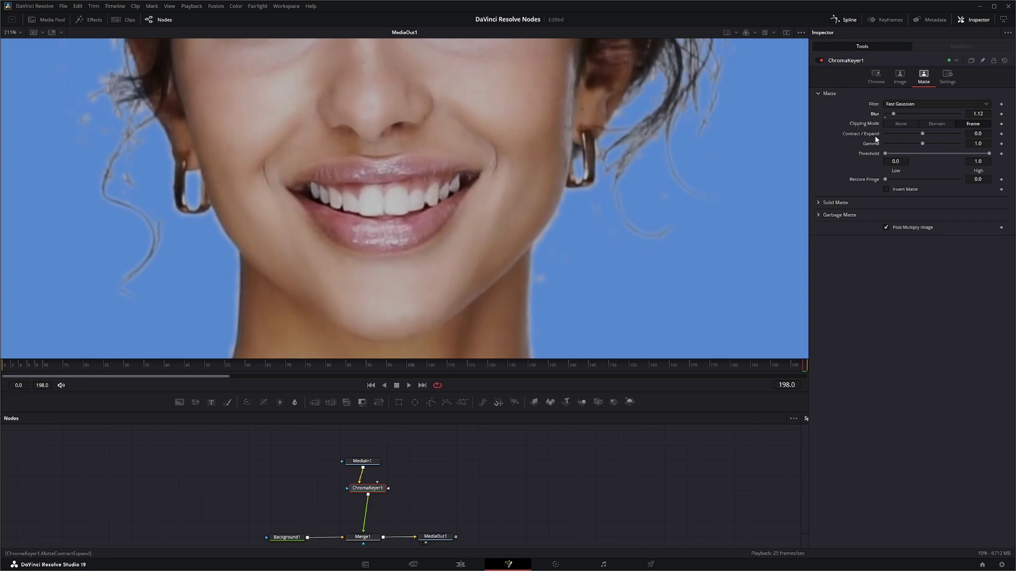
mouse_move(924, 136)
mouse_down()
mouse_move(967, 136)
mouse_move(887, 134)
mouse_move(947, 148)
mouse_move(914, 152)
mouse_move(930, 152)
mouse_up()
double_click(933, 144)
Set the matte threshold to span 0.0 to 1.0 and test Restore Fringe, leaving it at 0.
drag(896, 154, 923, 157)
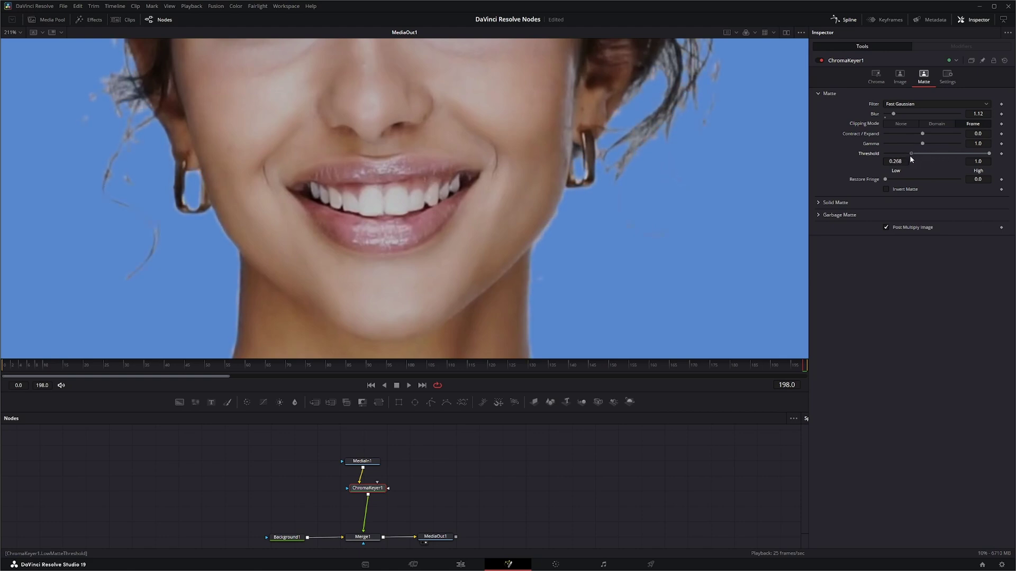
drag(922, 155, 869, 156)
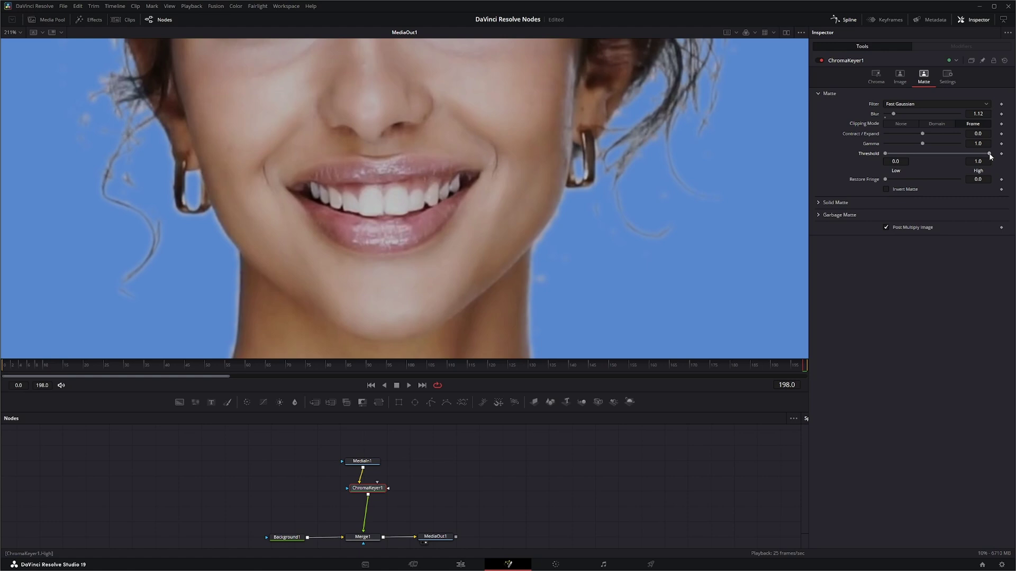
mouse_move(989, 153)
mouse_down()
mouse_move(910, 158)
mouse_move(989, 156)
mouse_up()
mouse_move(886, 179)
mouse_down()
mouse_move(956, 179)
mouse_move(870, 179)
mouse_move(947, 179)
mouse_move(881, 181)
mouse_up()
Toggle Invert Matte on and off, then expand the Solid Matte and Garbage Matte sections.
click(885, 190)
click(886, 189)
click(824, 202)
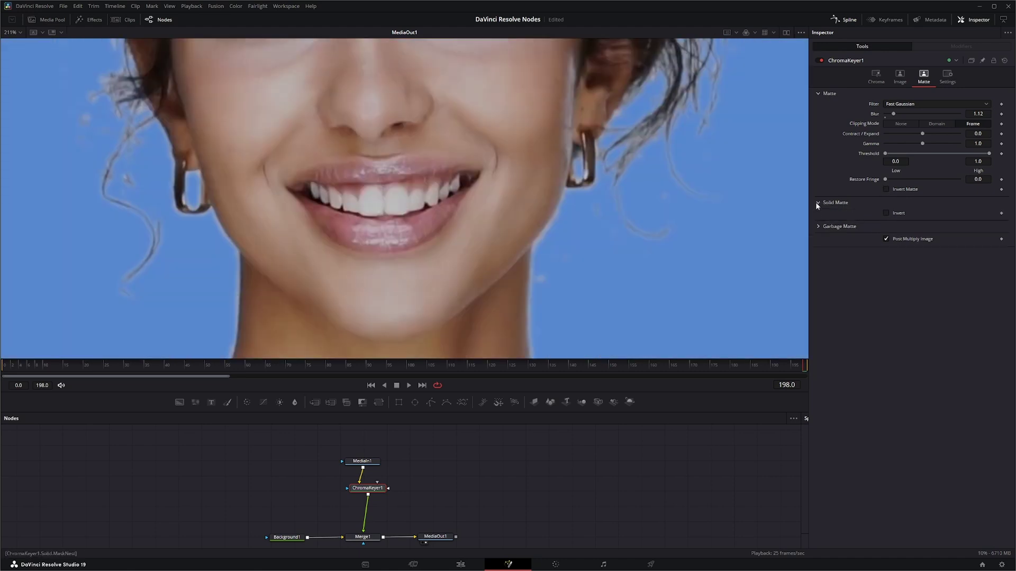
click(826, 226)
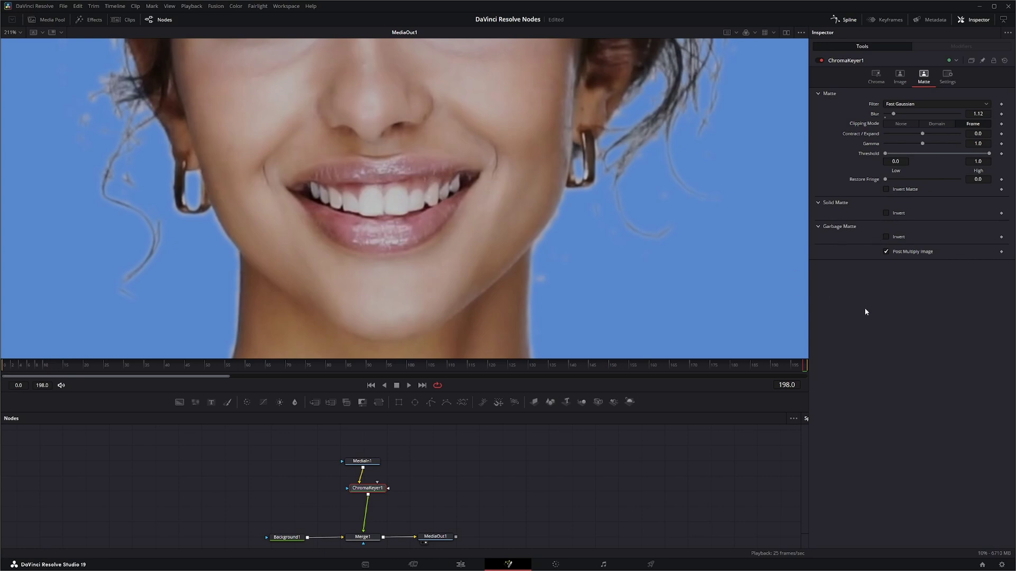
drag(371, 491, 373, 491)
Fit the viewer, add Rectangle1, and stretch it to 1.2735 wide centred at 0.5676, 0.5372.
click(13, 32)
click(12, 39)
drag(402, 401, 350, 492)
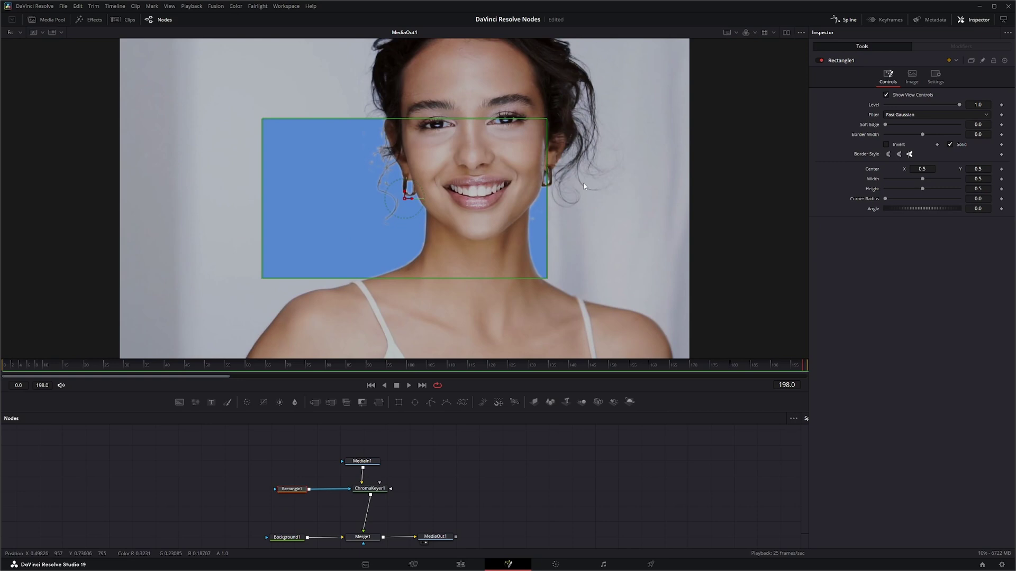
drag(547, 204, 664, 212)
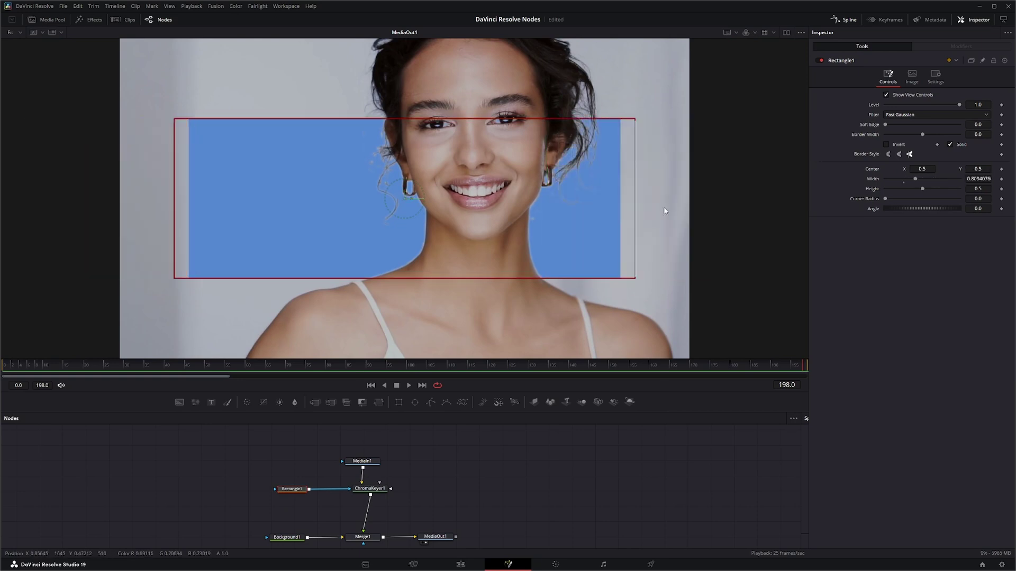
drag(635, 210, 766, 211)
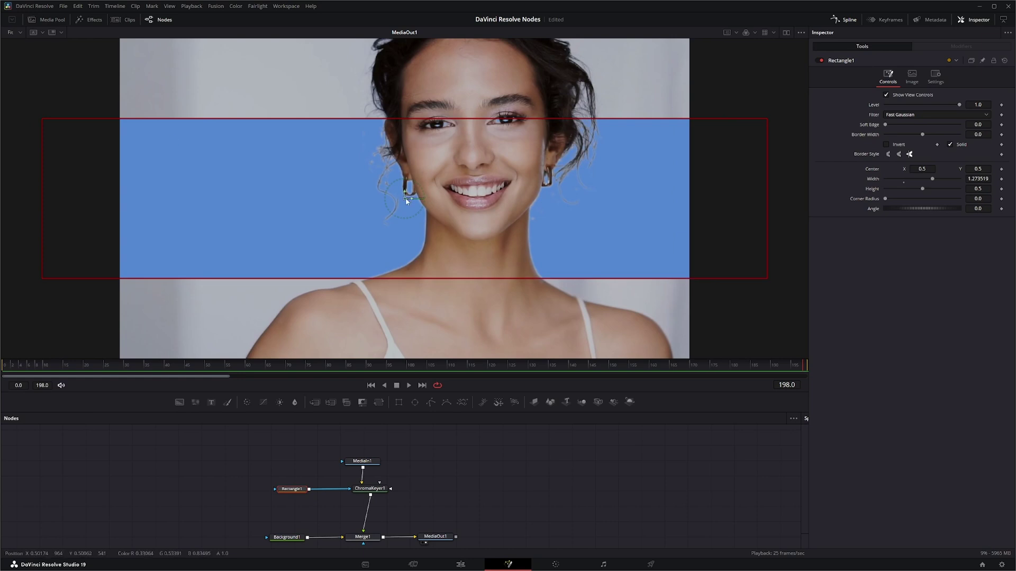
drag(406, 201, 444, 186)
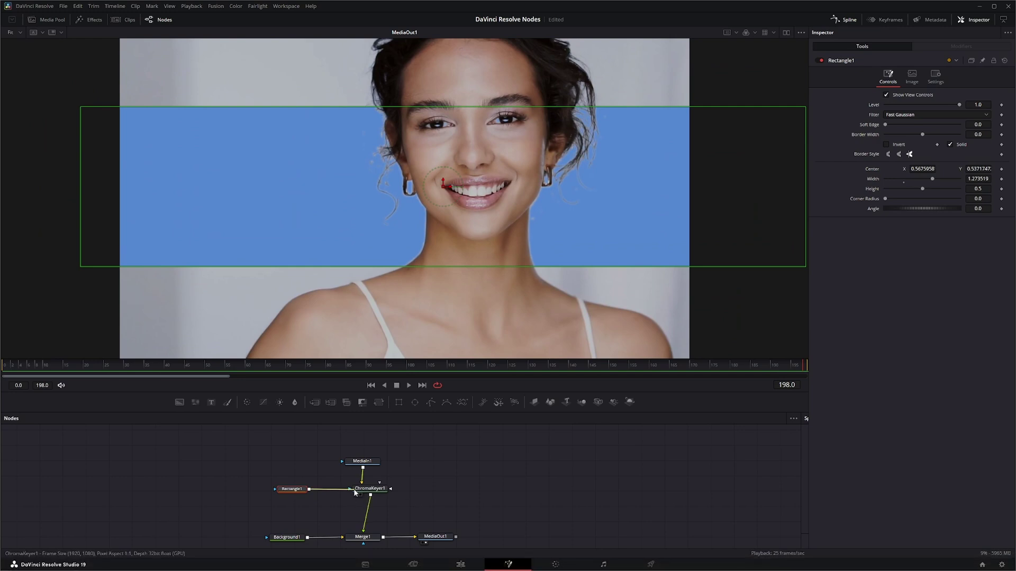
Connect Rectangle1 to ChromaKeyer1's Garbage Matte input and place the node right of the keyer.
drag(354, 492, 382, 485)
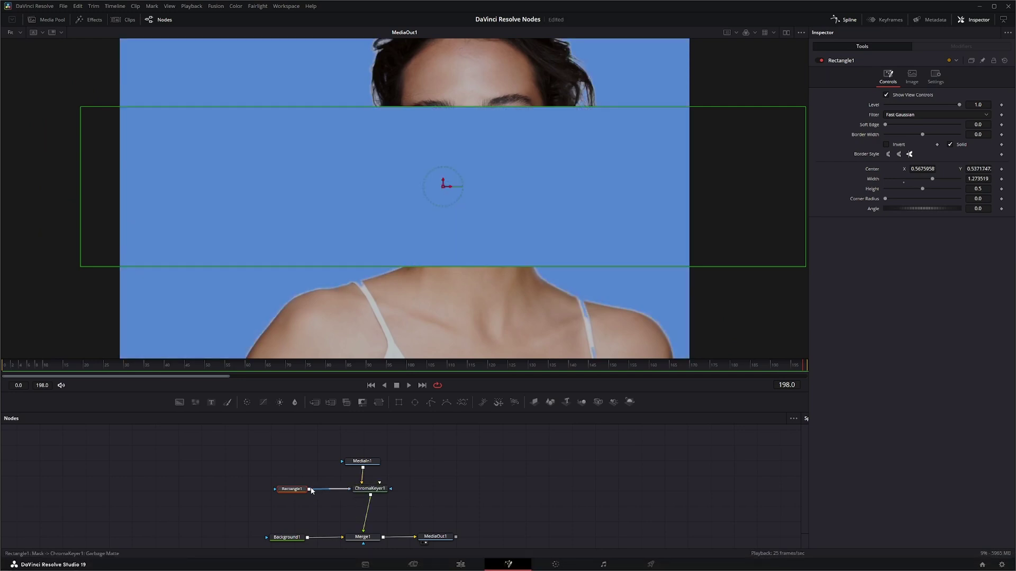
drag(294, 490, 441, 493)
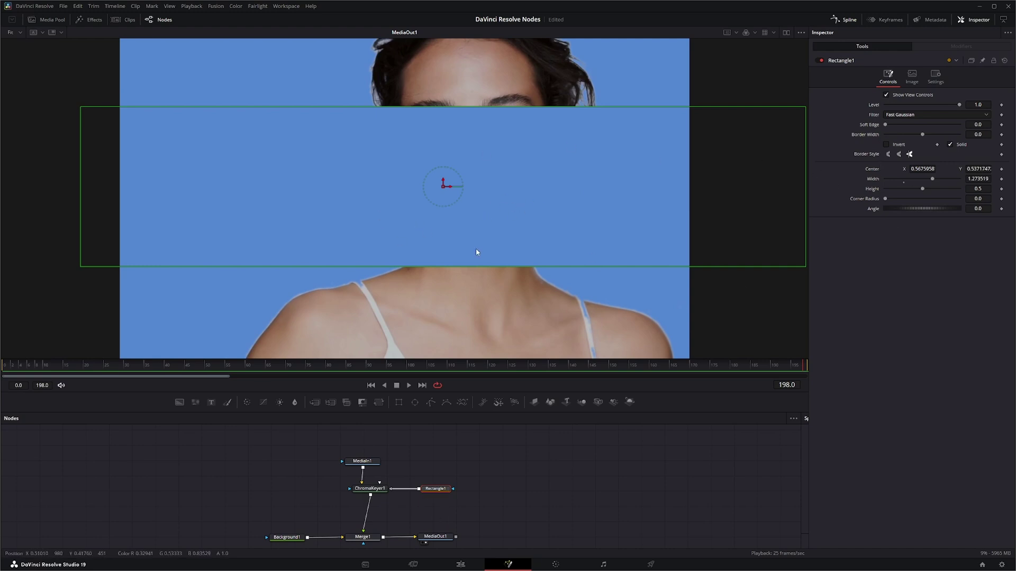
Invert ChromaKeyer1's garbage matte, leaving the rectangle's own invert option off.
click(886, 144)
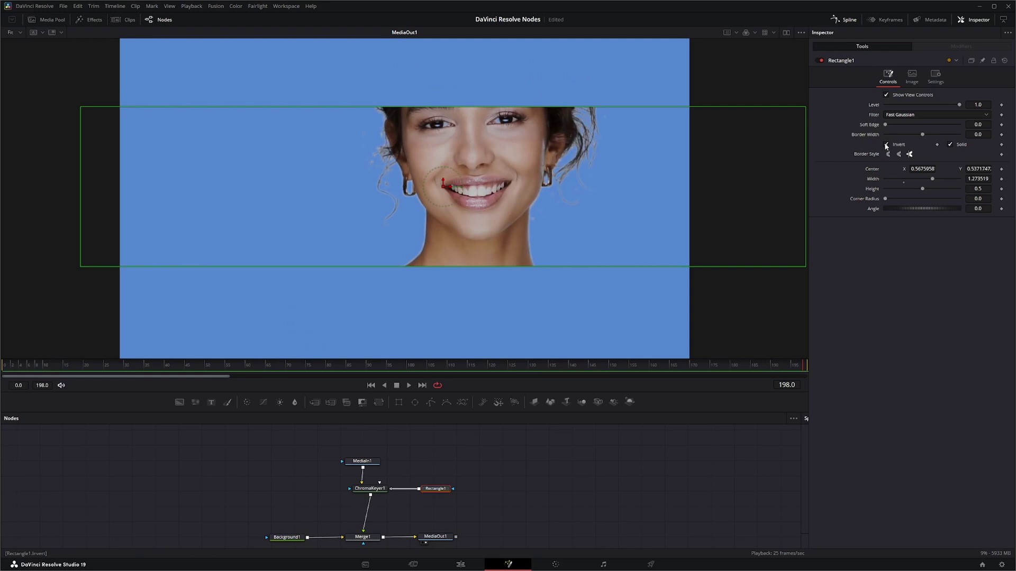
click(886, 145)
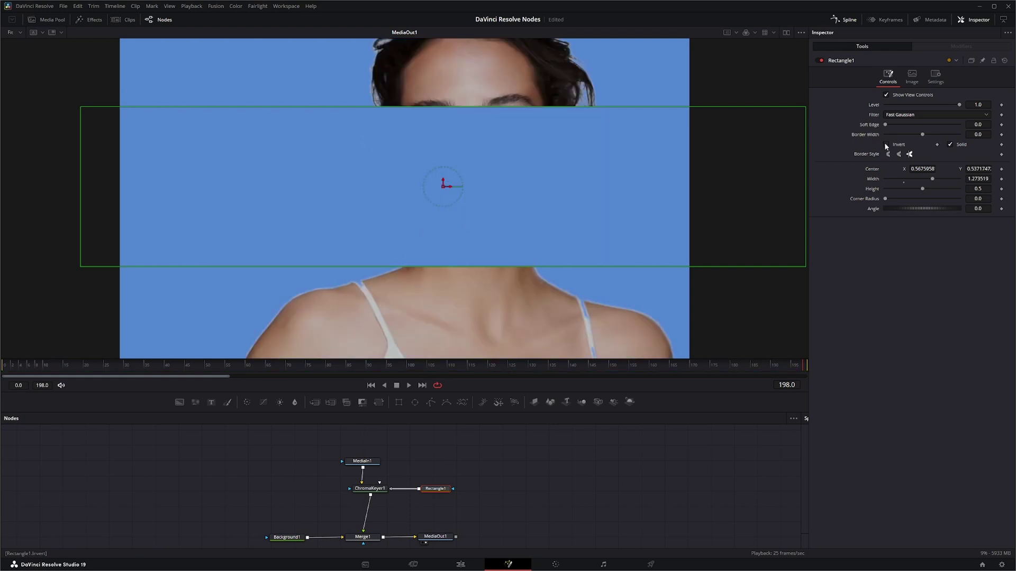
click(366, 490)
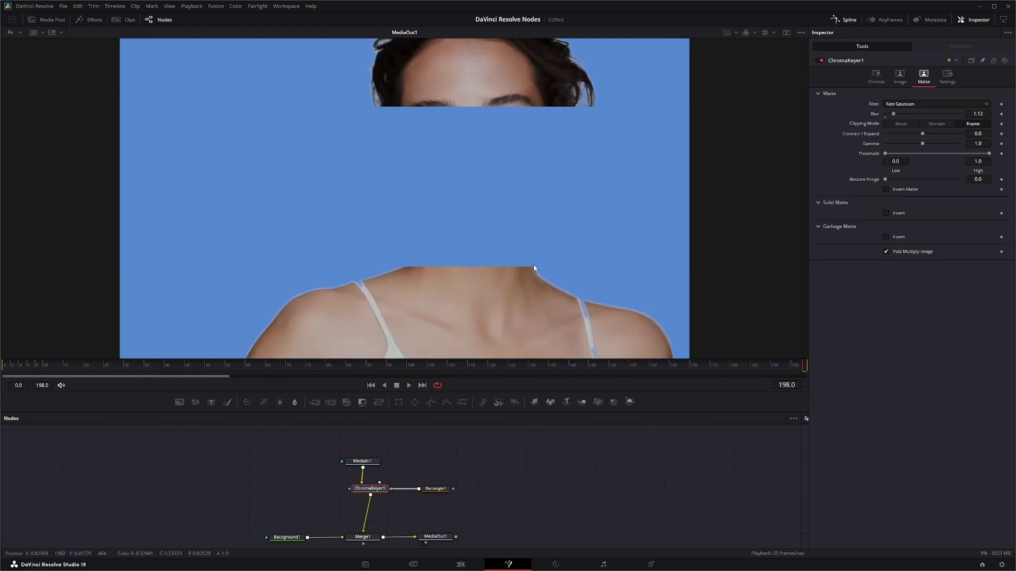
click(886, 238)
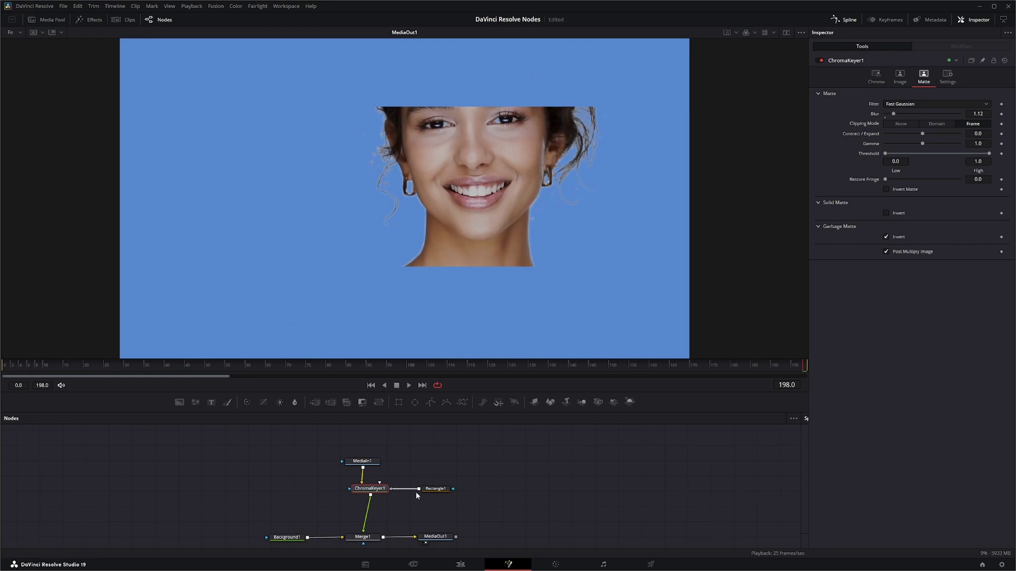
Reshape Rectangle1 to 0.8749 by 1.22119, centred at 0.6449, 0.5309, and check other frames.
click(434, 488)
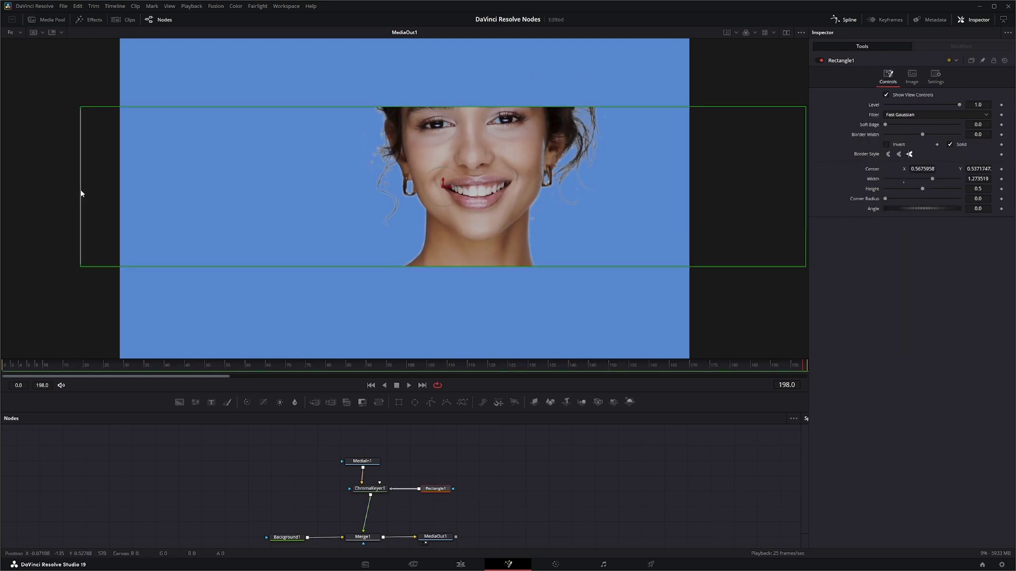
drag(81, 193, 274, 212)
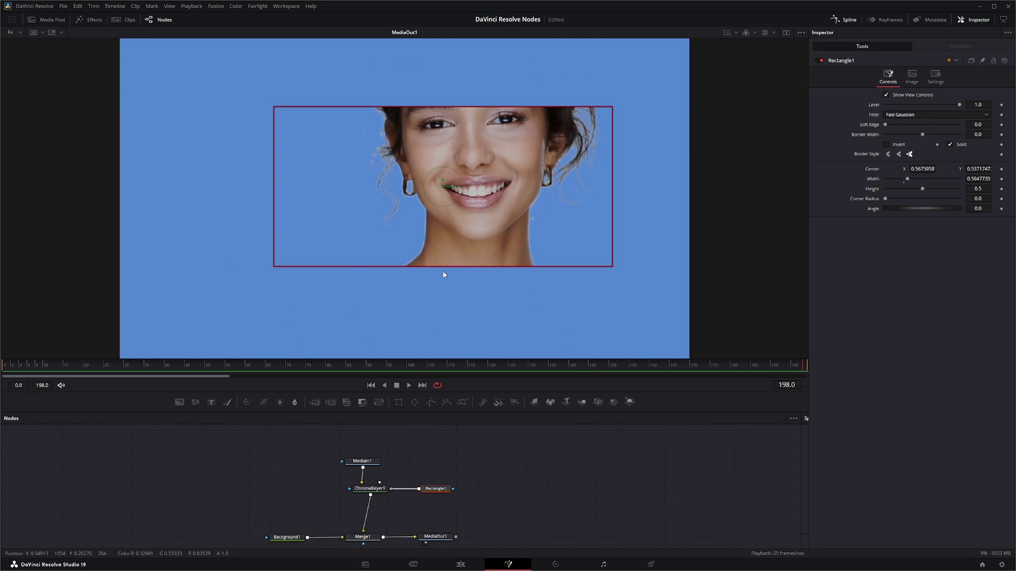
drag(446, 268, 455, 365)
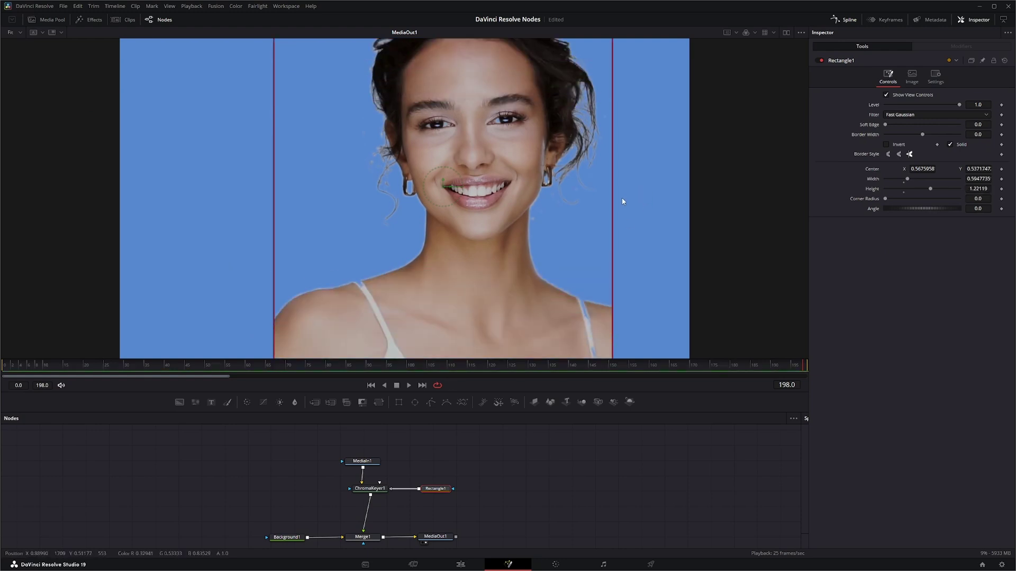
drag(614, 208, 691, 213)
drag(445, 190, 488, 189)
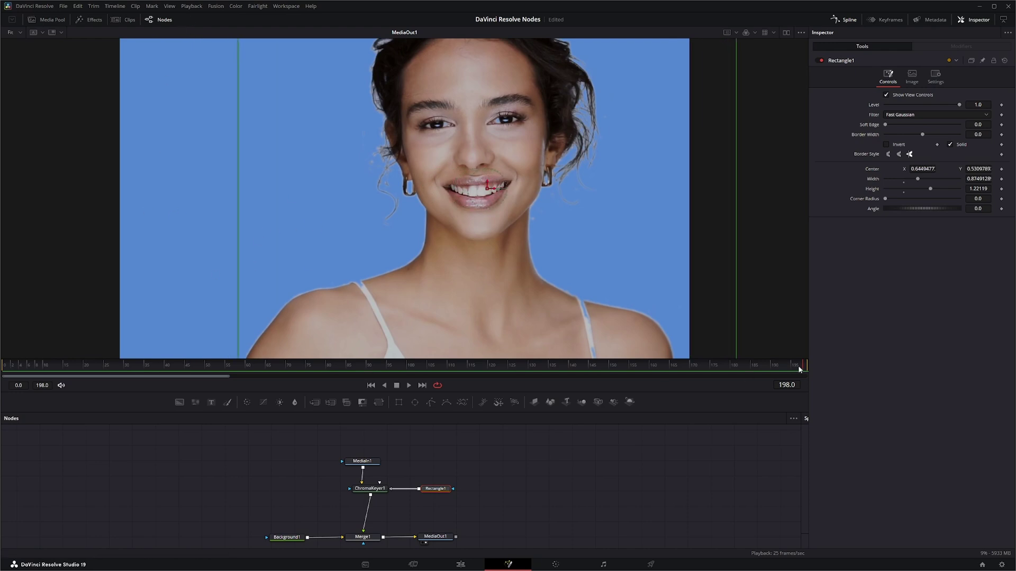
drag(742, 375, 1007, 388)
drag(381, 483, 433, 457)
drag(804, 374, 250, 376)
Feed Ellipse1 into ChromaKeyer1's Solid Matte and shrink it to a 0.0966 circle over her eye.
key(space)
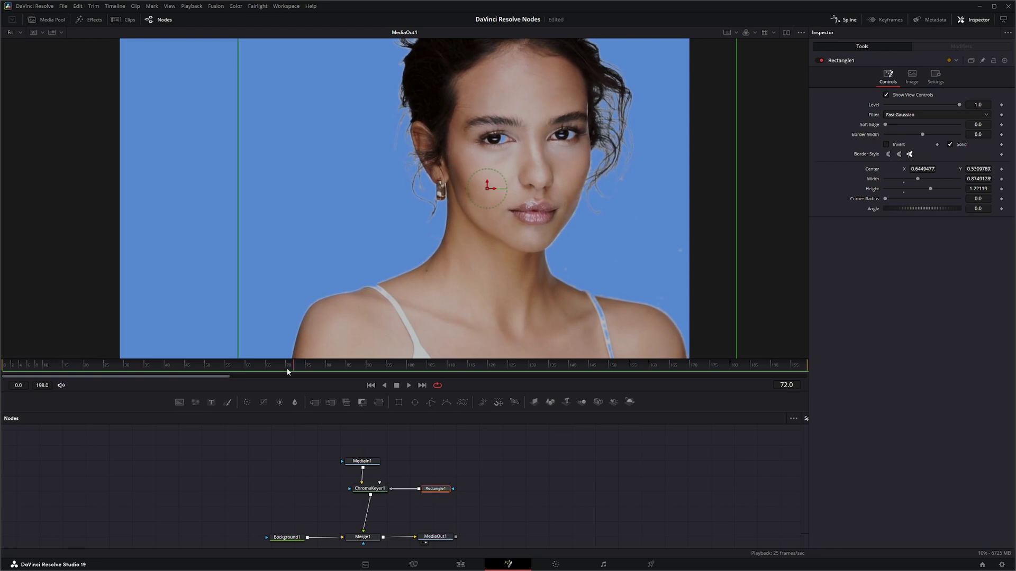
drag(290, 366, 380, 484)
drag(416, 452, 444, 453)
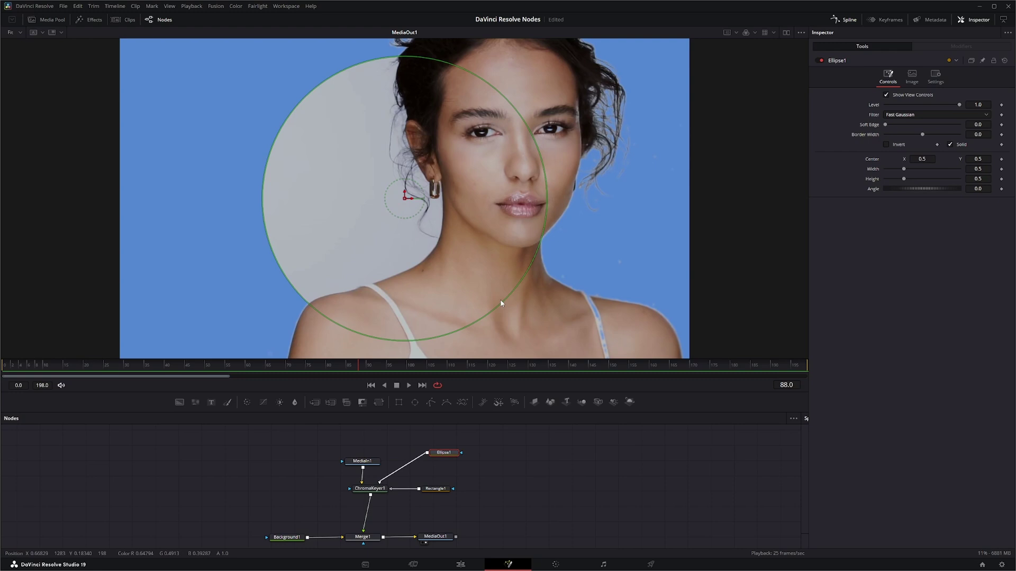
drag(504, 304, 503, 155)
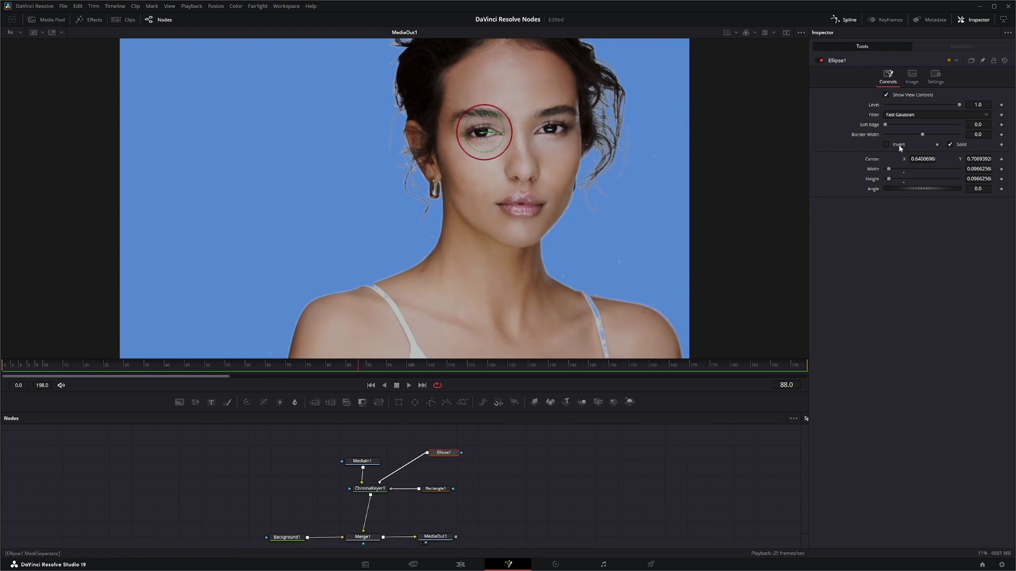
Keyframe Ellipse1's centre onto her eye at several frames, ending at 0.5613, 0.7304 by frame 198.
click(1001, 158)
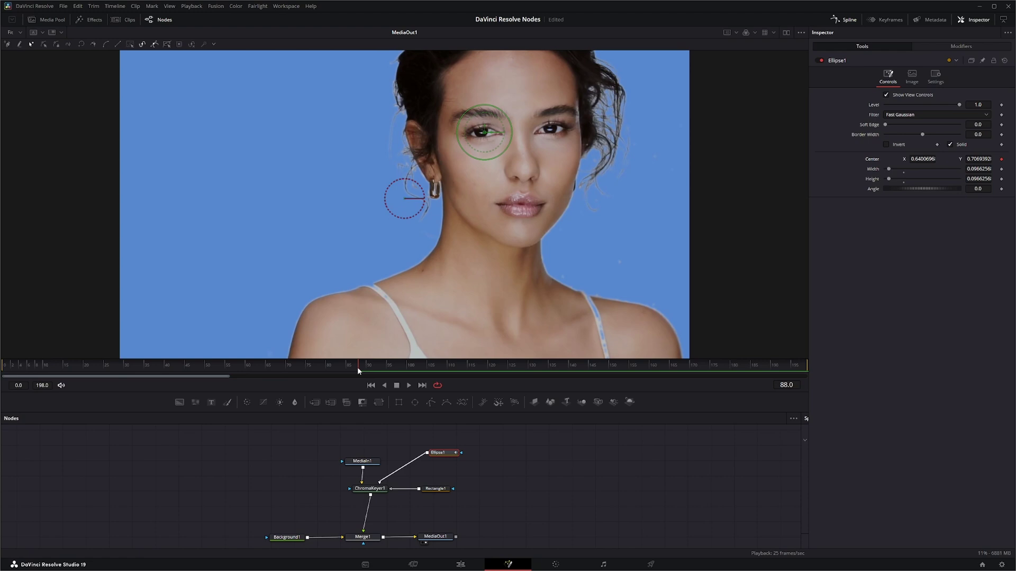
drag(357, 370, 529, 367)
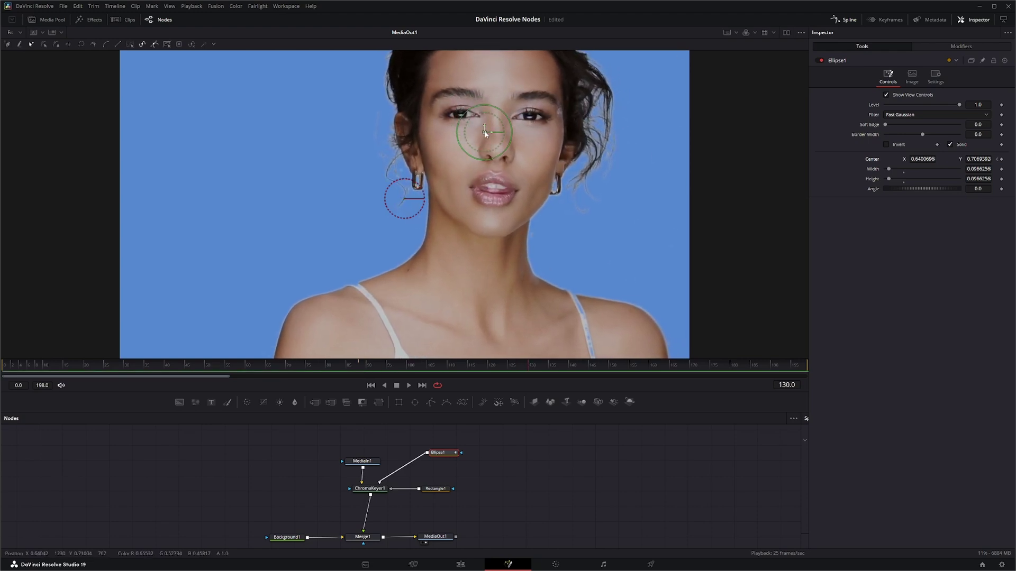
drag(486, 134, 463, 112)
click(521, 367)
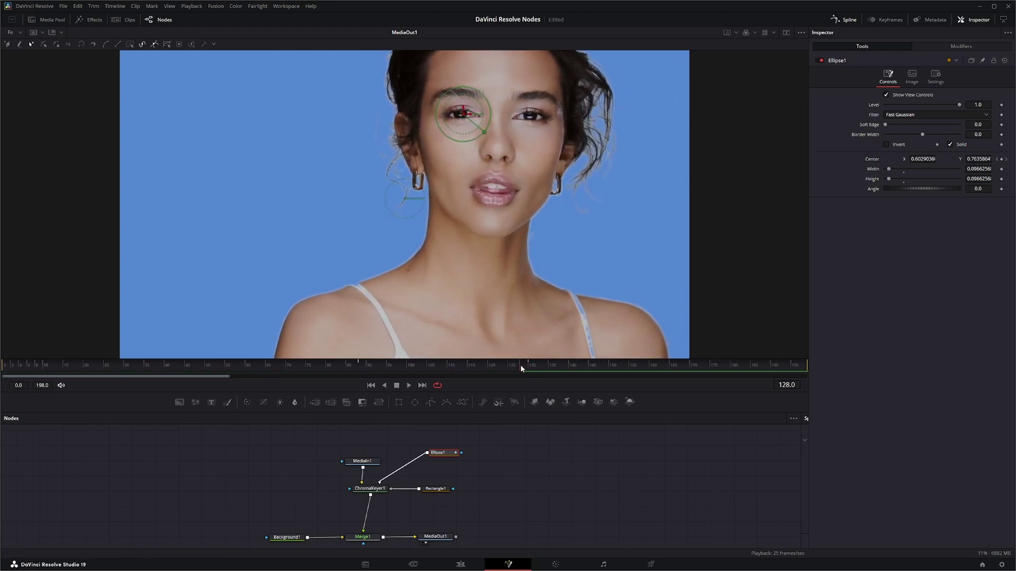
drag(520, 364, 815, 389)
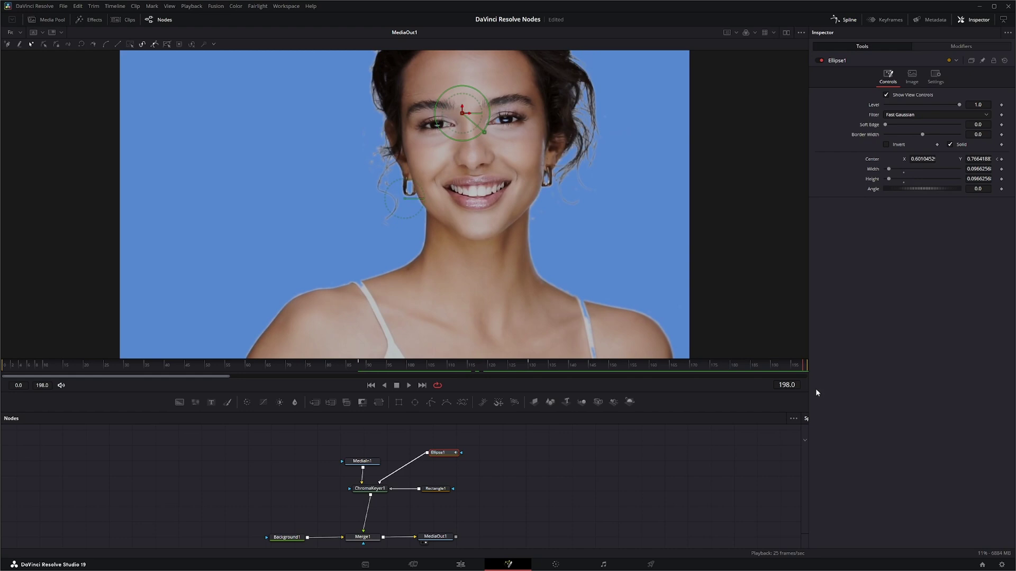
drag(463, 113, 440, 126)
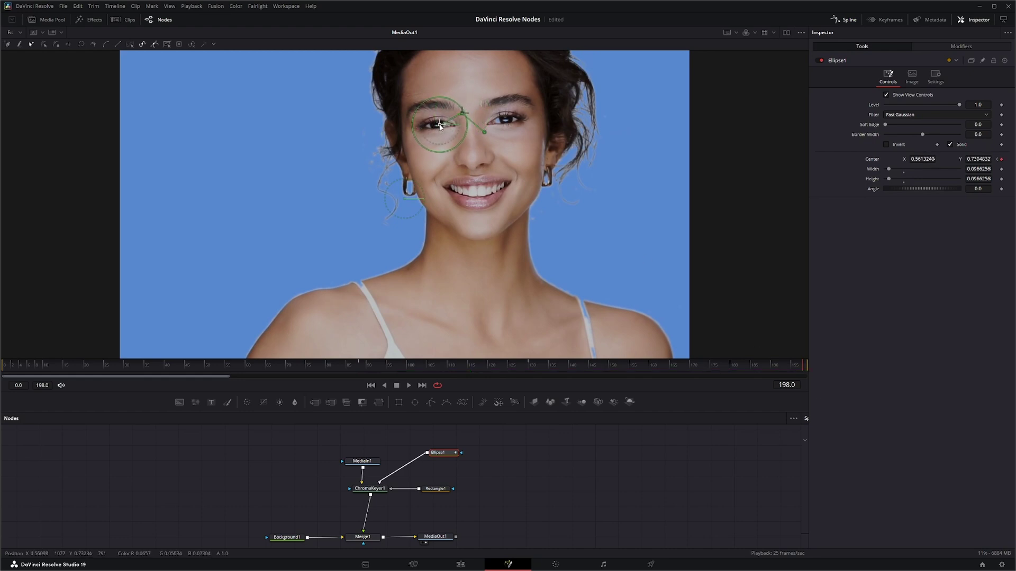
drag(801, 366, 4, 368)
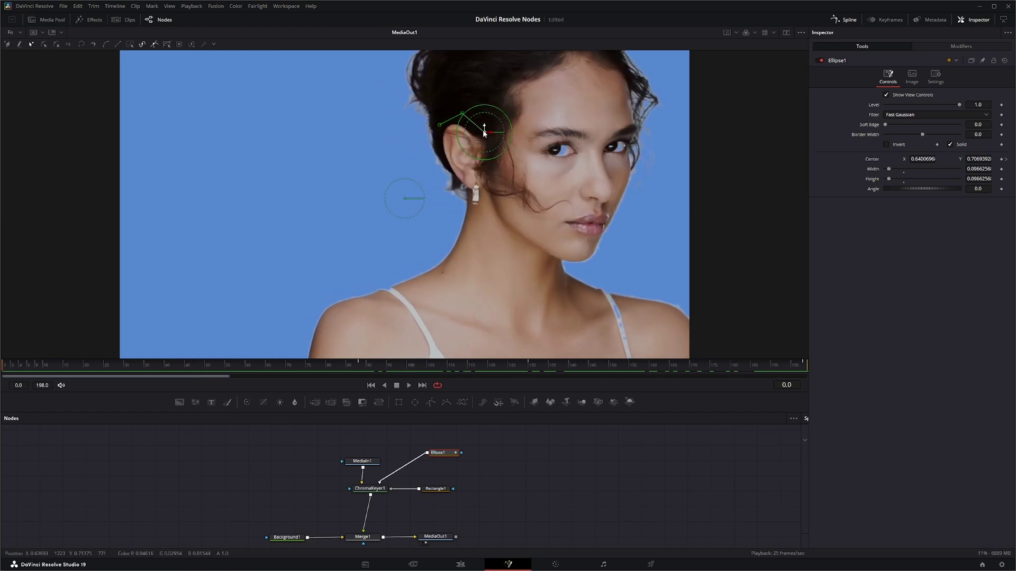
drag(484, 132, 562, 151)
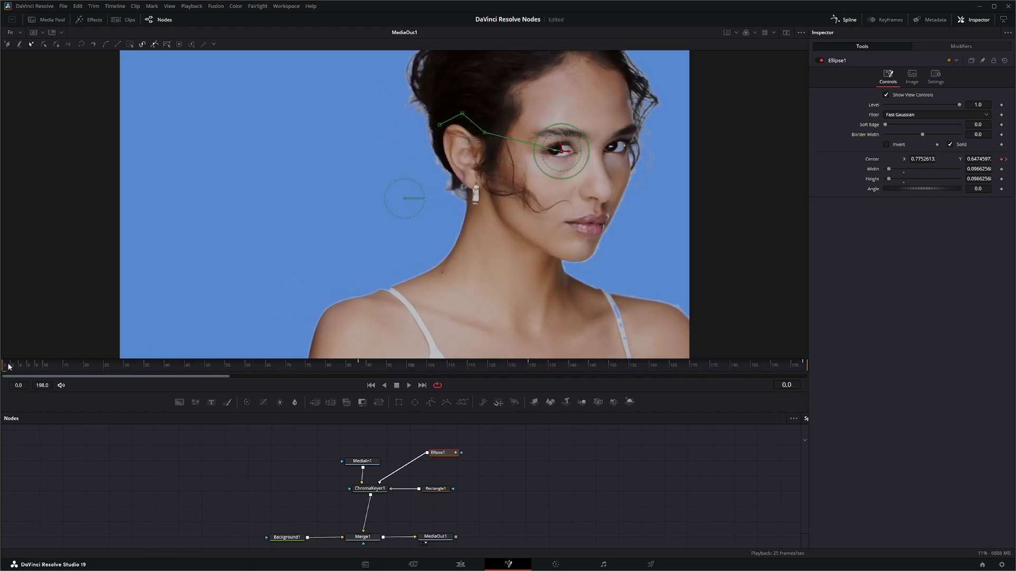
drag(6, 369, 896, 398)
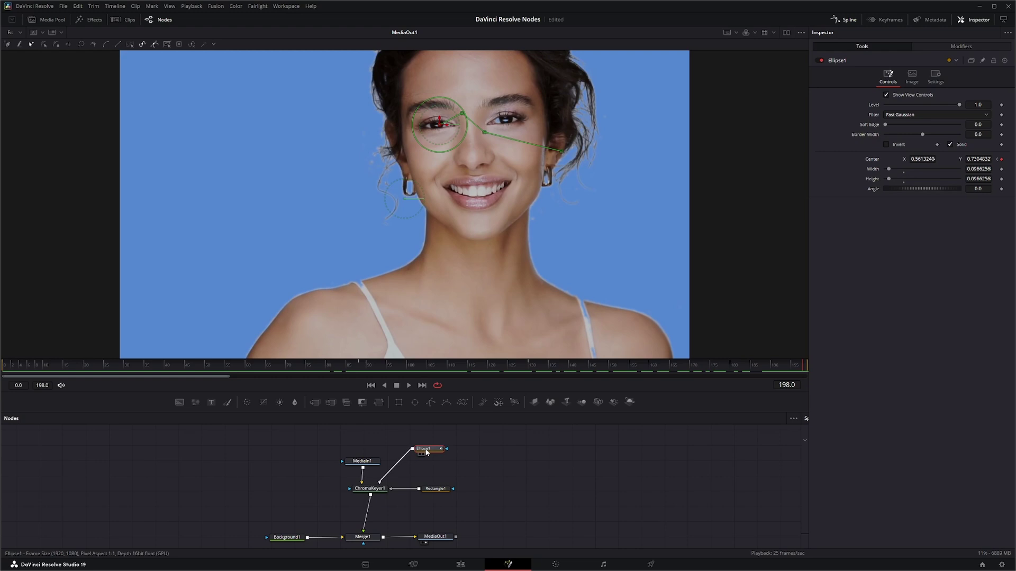
Paste a copy of Ellipse1 as Ellipse1_1 and detach Ellipse1's link from the keyer.
click(502, 466)
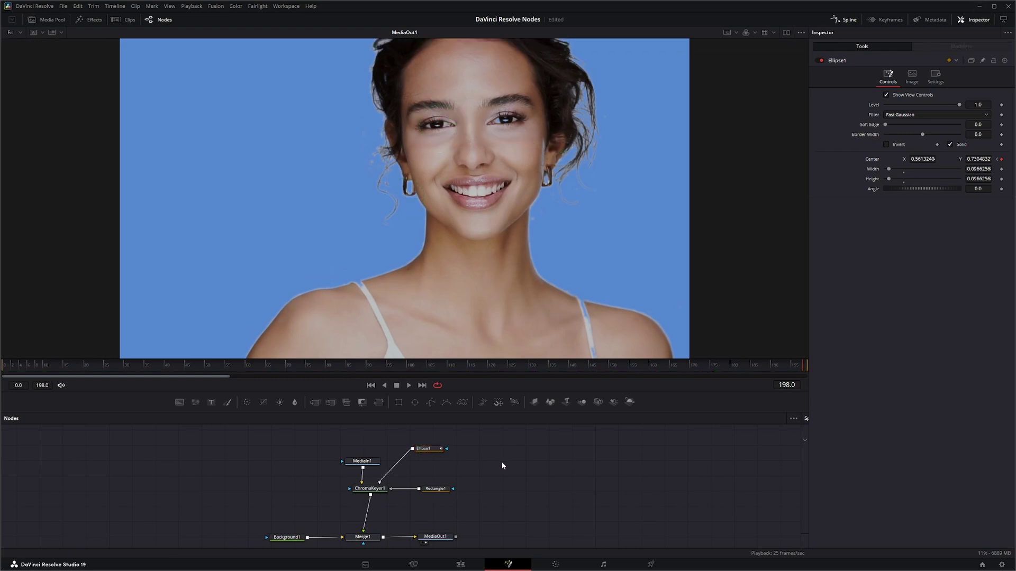
key(ctrl+v)
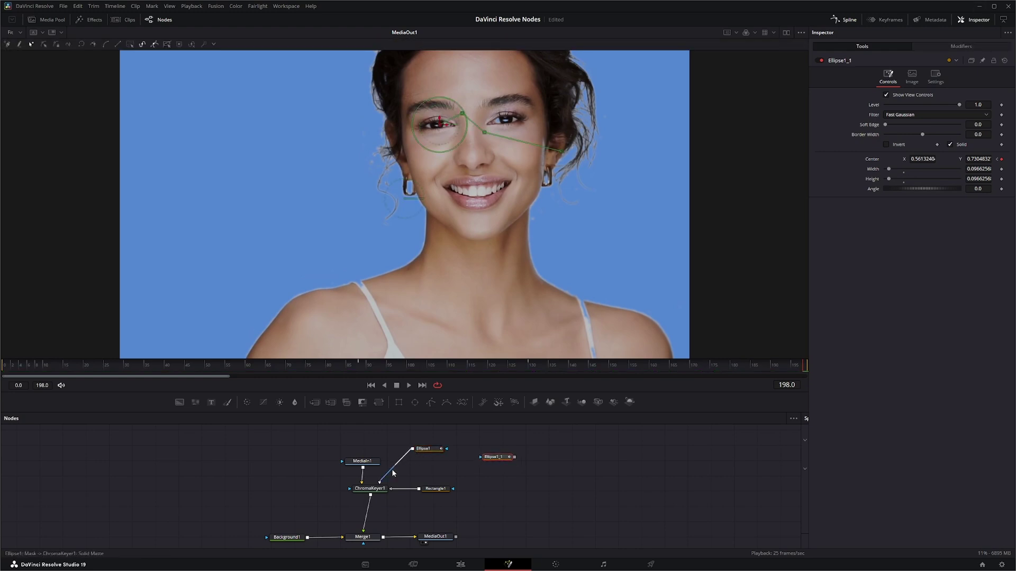
drag(393, 472, 400, 463)
drag(491, 454, 475, 451)
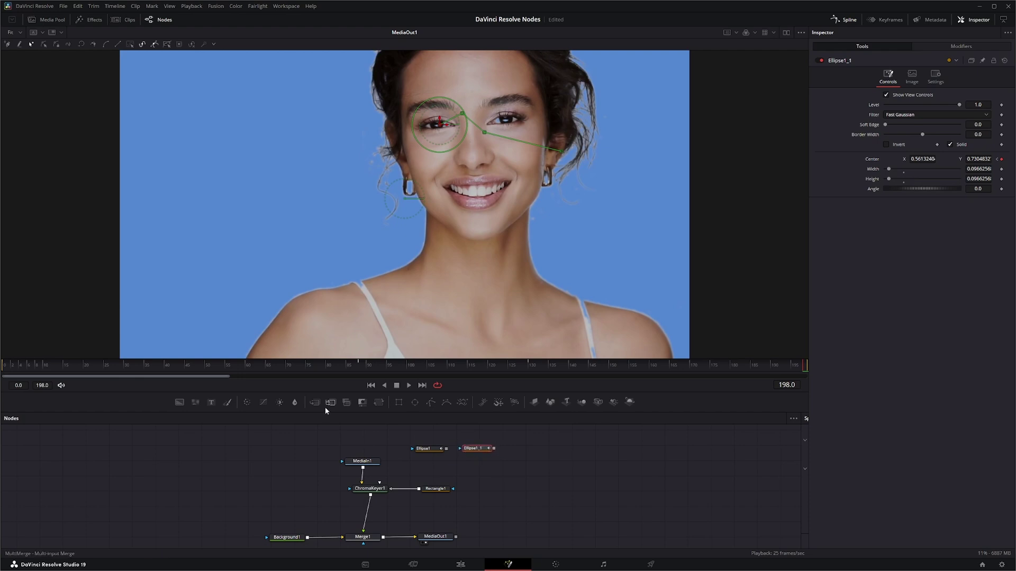
Merge both ellipses through MultiMerge1 into the Solid Matte and reset Ellipse1_1's centre to 0.5, 0.5.
drag(330, 405, 380, 484)
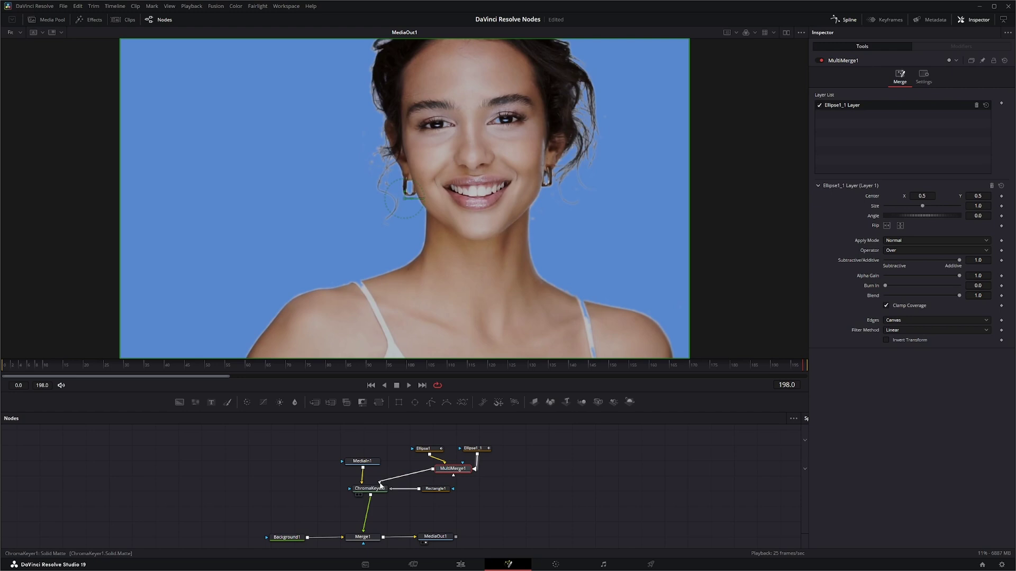
drag(460, 470, 462, 471)
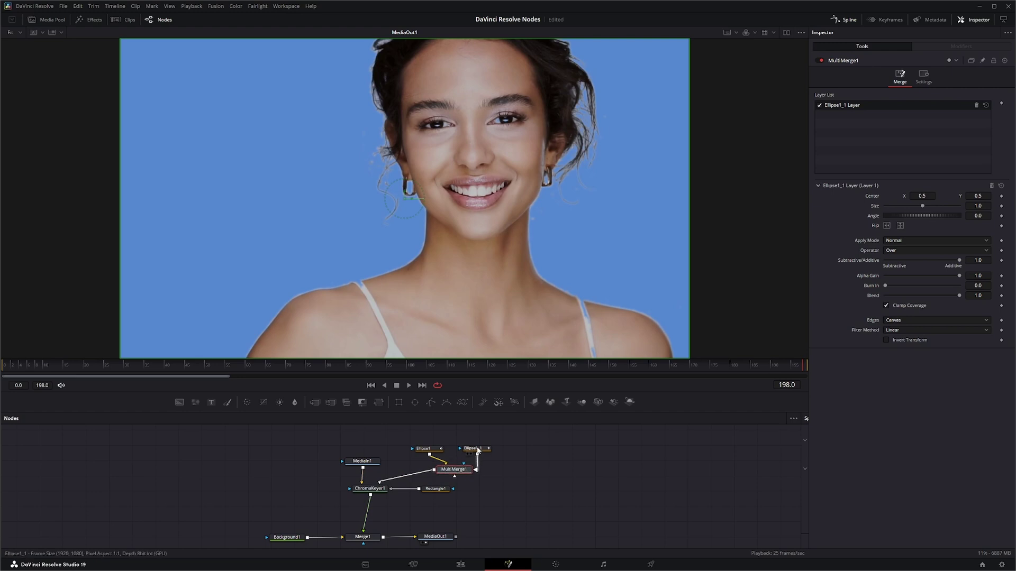
click(478, 450)
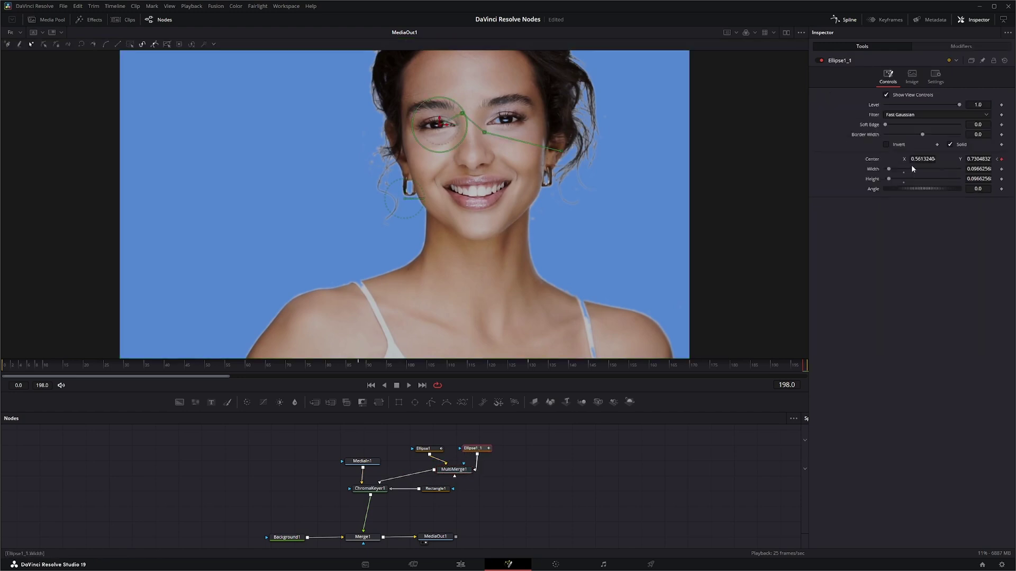
double_click(878, 157)
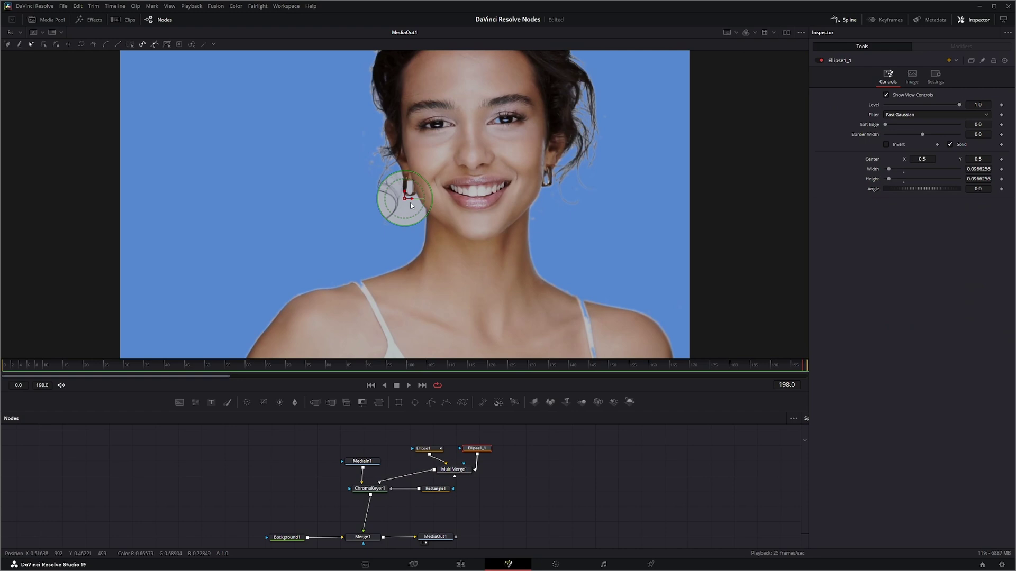
Keyframe Ellipse1_1's centre onto her other eye at frames 114 and 0, reaching 0.6790443, 0.7465183.
drag(426, 197, 505, 121)
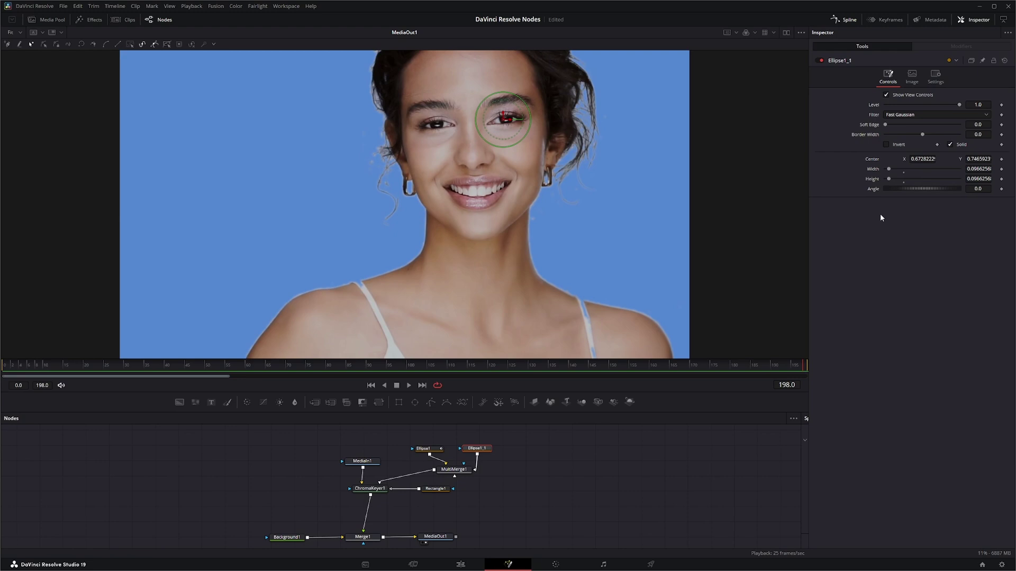
click(1002, 159)
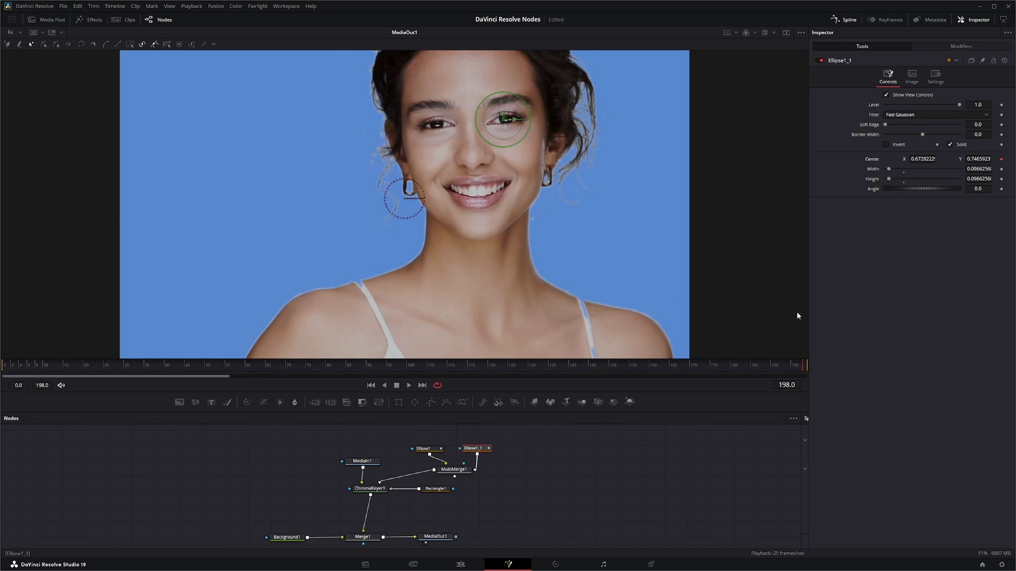
click(464, 367)
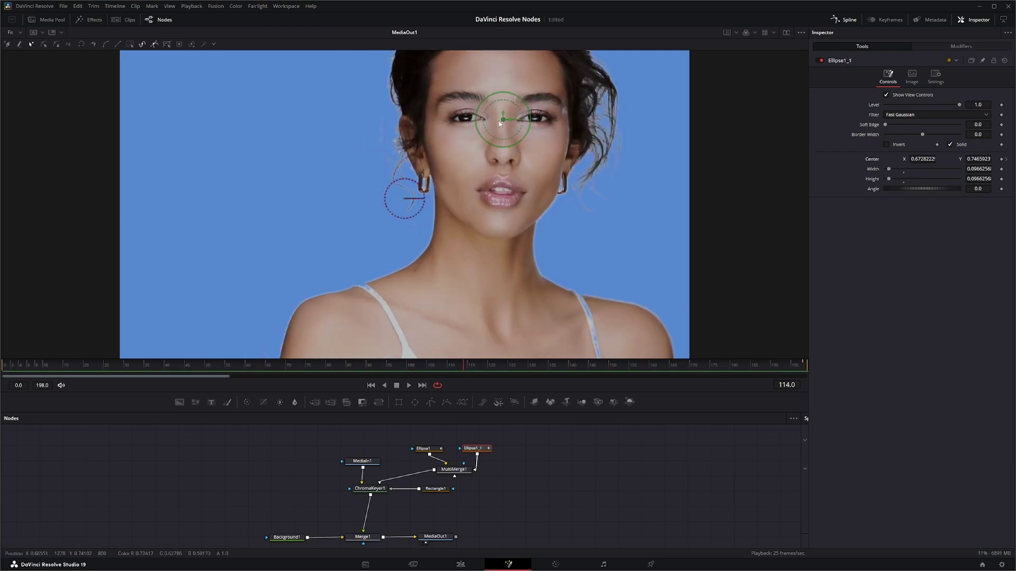
drag(503, 121, 532, 120)
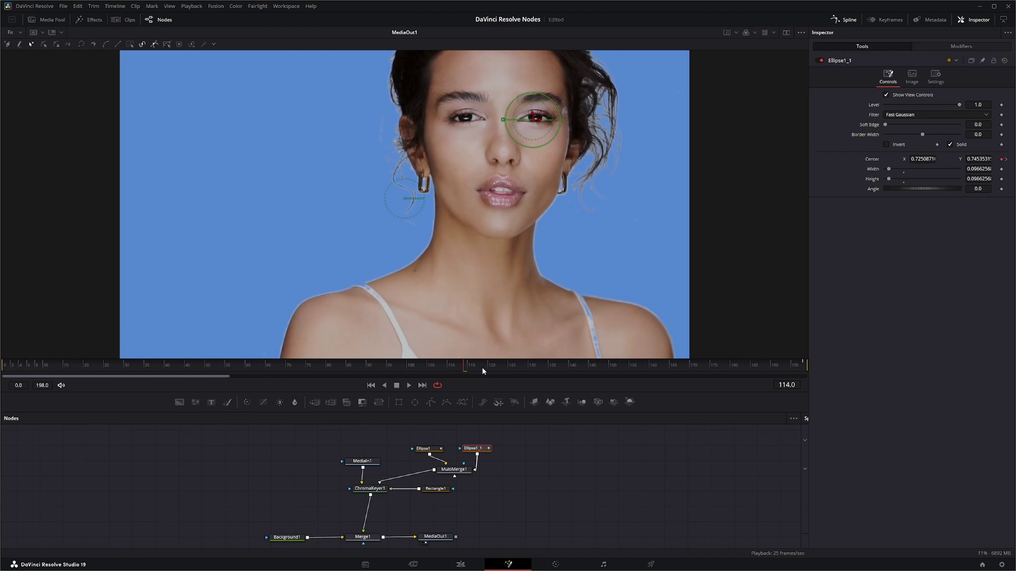
drag(466, 369, 5, 371)
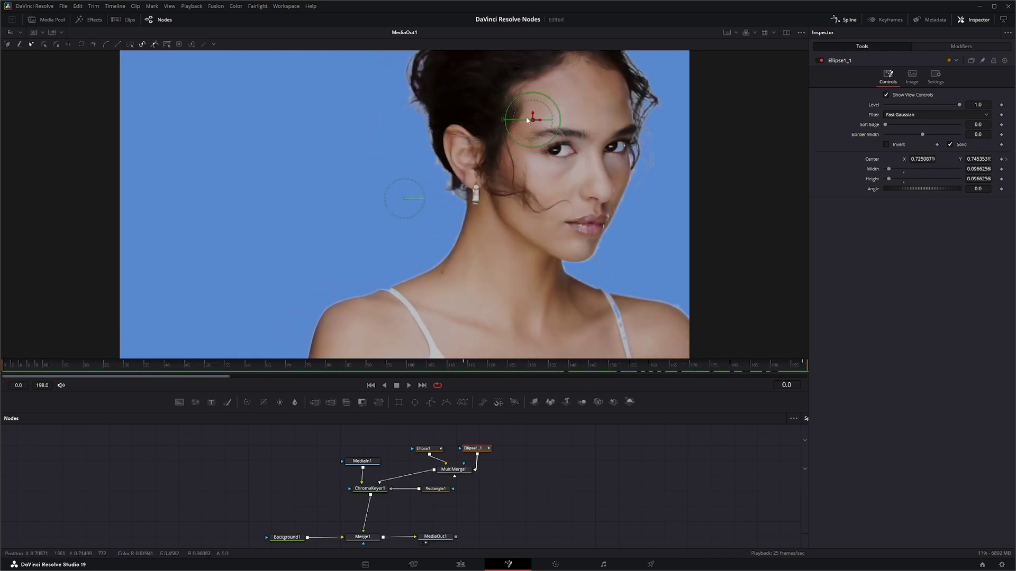
drag(533, 120, 601, 147)
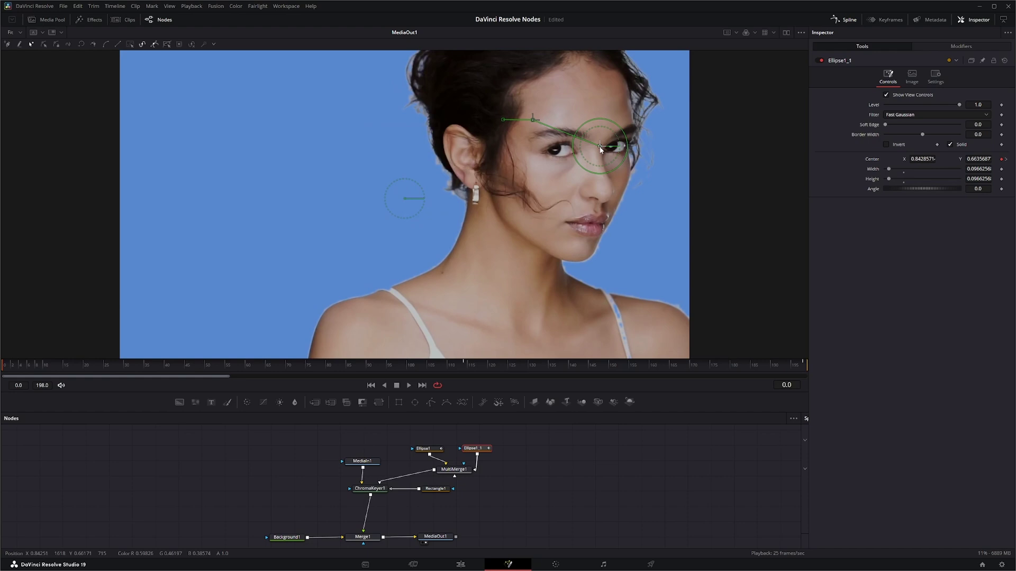
drag(7, 369, 805, 410)
click(369, 489)
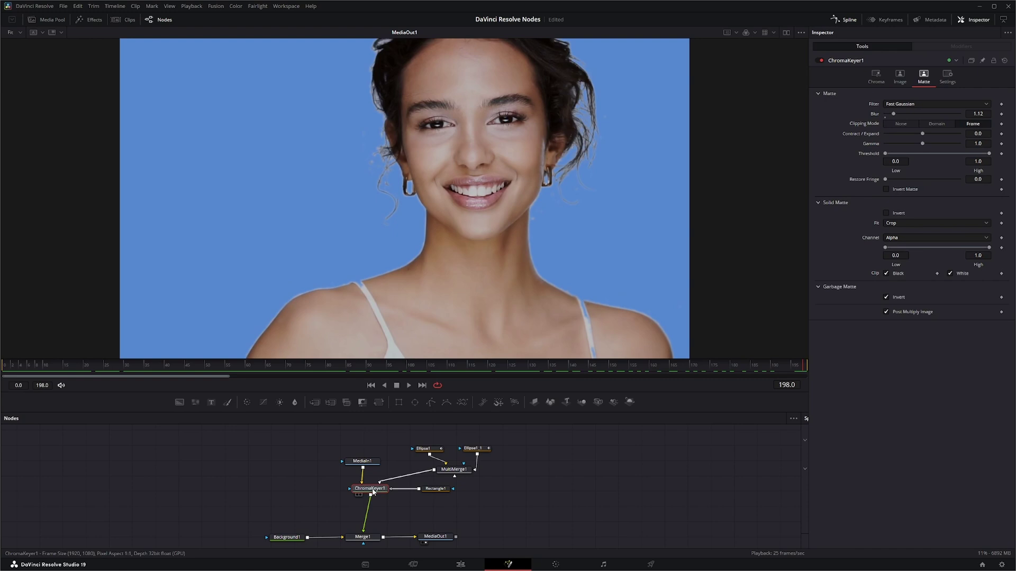
mouse_move(800, 372)
mouse_down()
mouse_move(318, 368)
mouse_move(354, 368)
mouse_move(322, 396)
mouse_move(247, 400)
mouse_move(705, 392)
mouse_move(222, 386)
mouse_move(817, 372)
mouse_up()
drag(445, 405, 456, 472)
drag(534, 468, 534, 472)
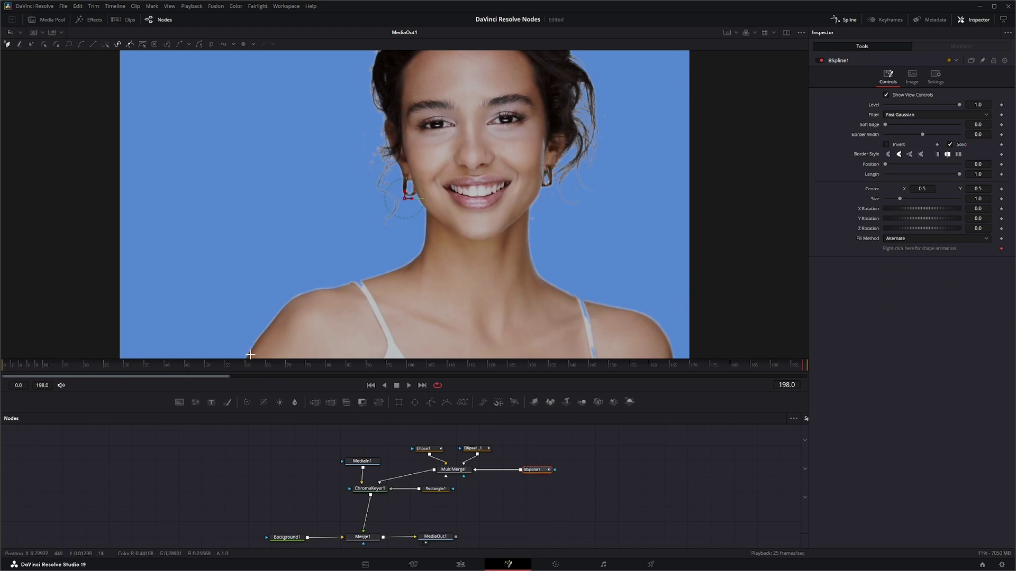
click(319, 297)
click(362, 279)
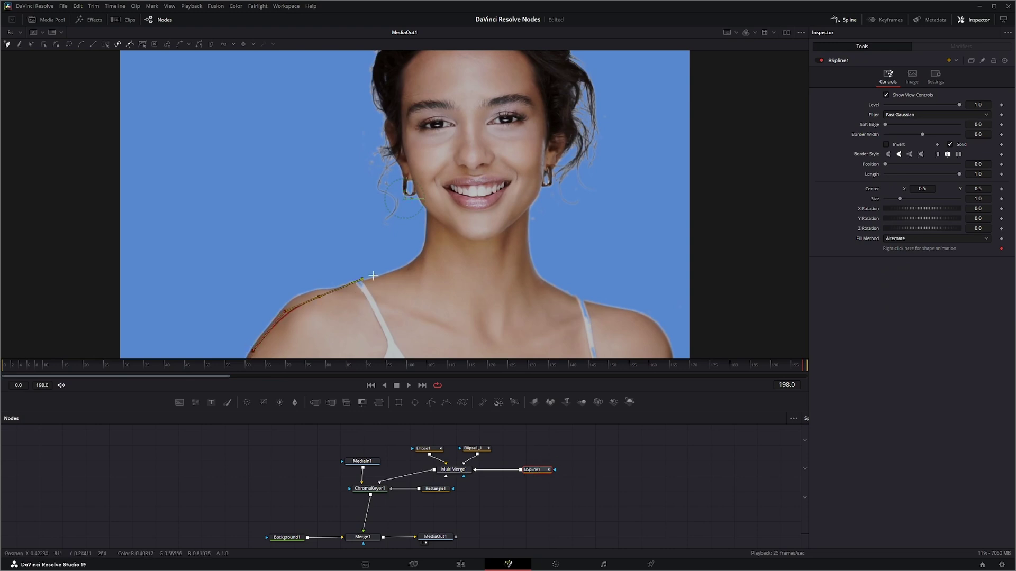
click(415, 264)
click(427, 234)
click(423, 198)
click(404, 135)
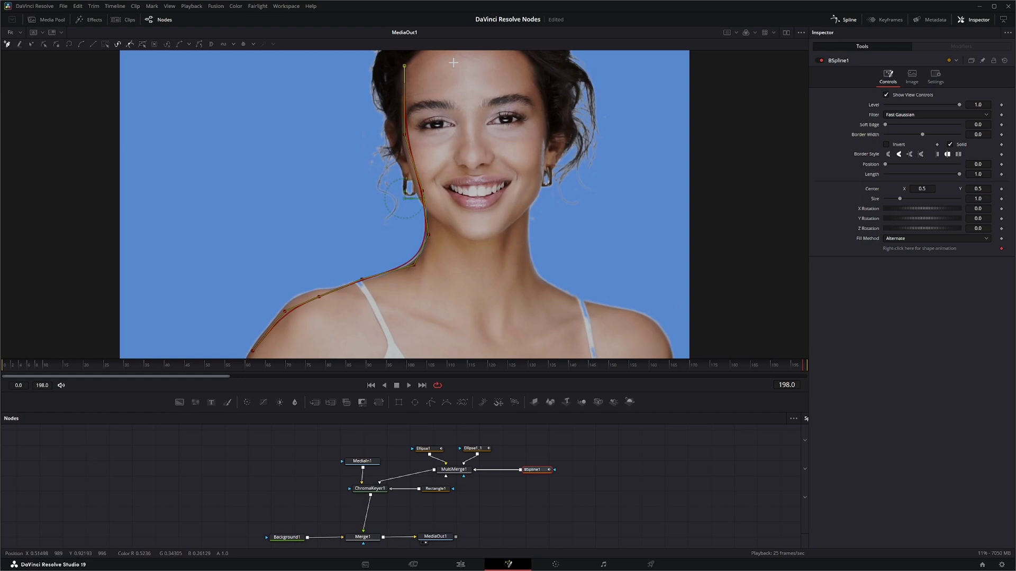
click(495, 54)
click(536, 133)
click(522, 203)
click(520, 247)
click(538, 293)
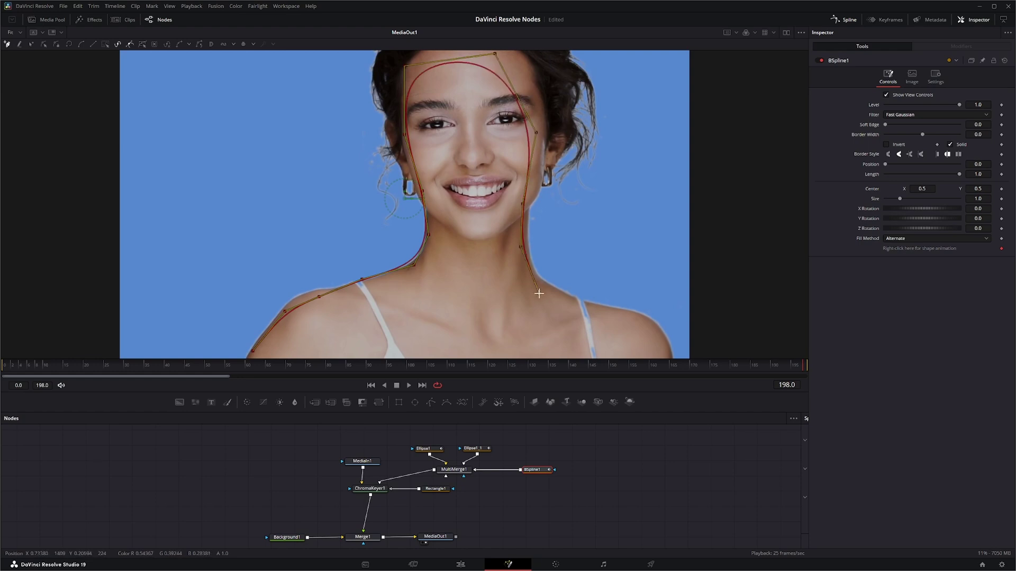
click(604, 316)
click(648, 342)
click(648, 351)
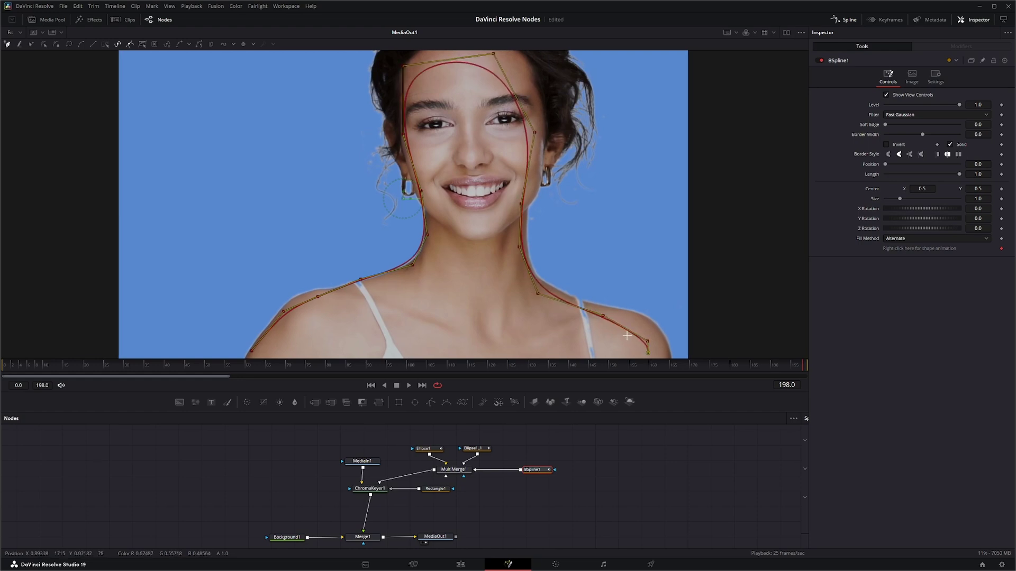
scroll(627, 335, down, 2)
click(630, 335)
click(226, 340)
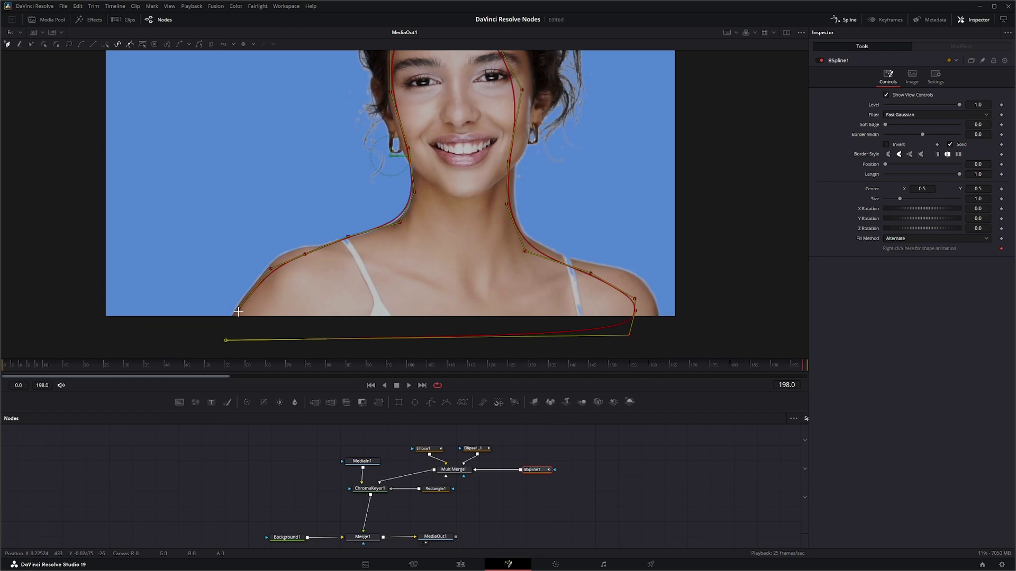
click(239, 312)
scroll(452, 236, up, 2)
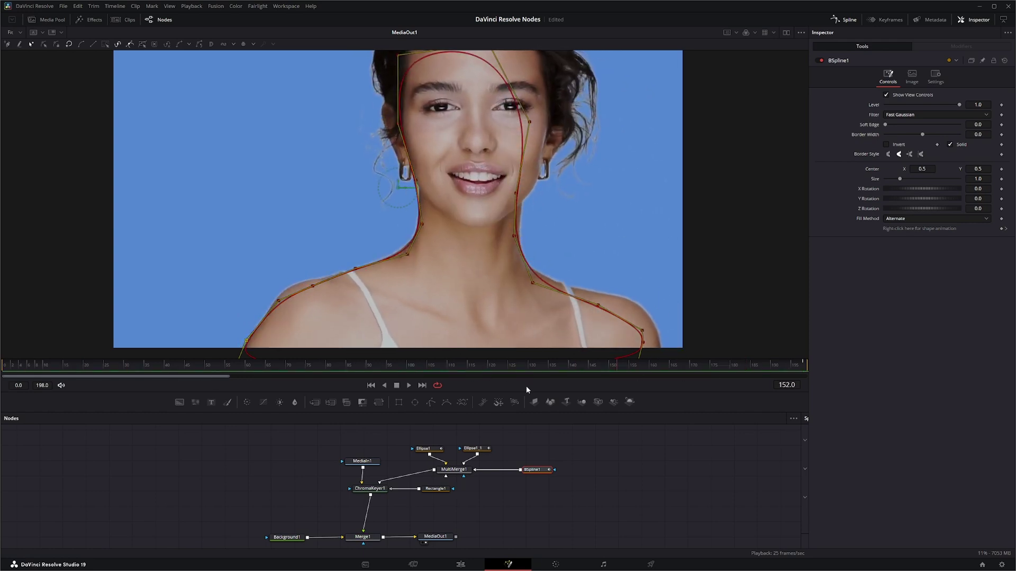
click(550, 487)
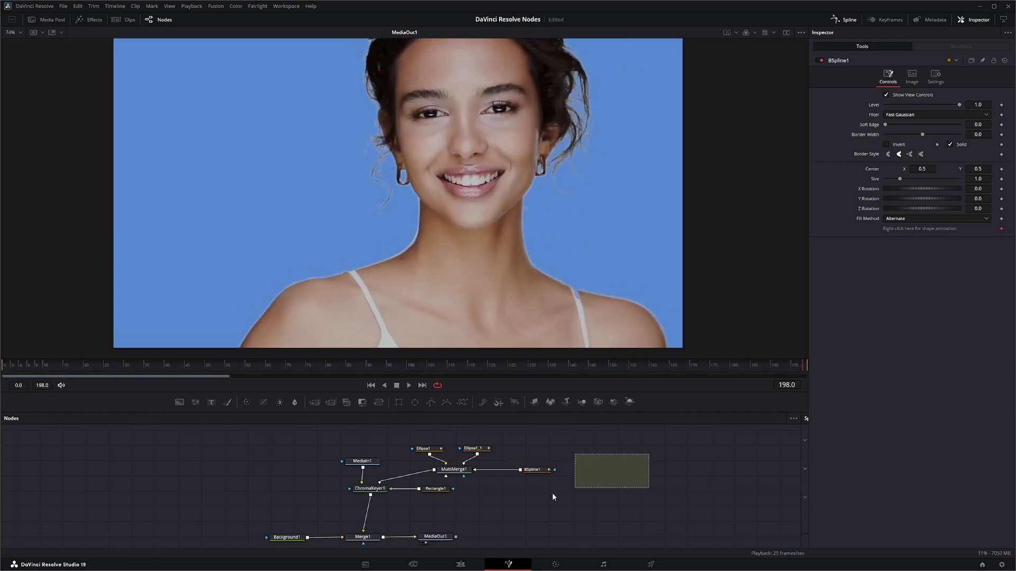
Delete the BSpline mask, replay the keyed clip from the start, and move MediaIn1 upper left.
key(Delete)
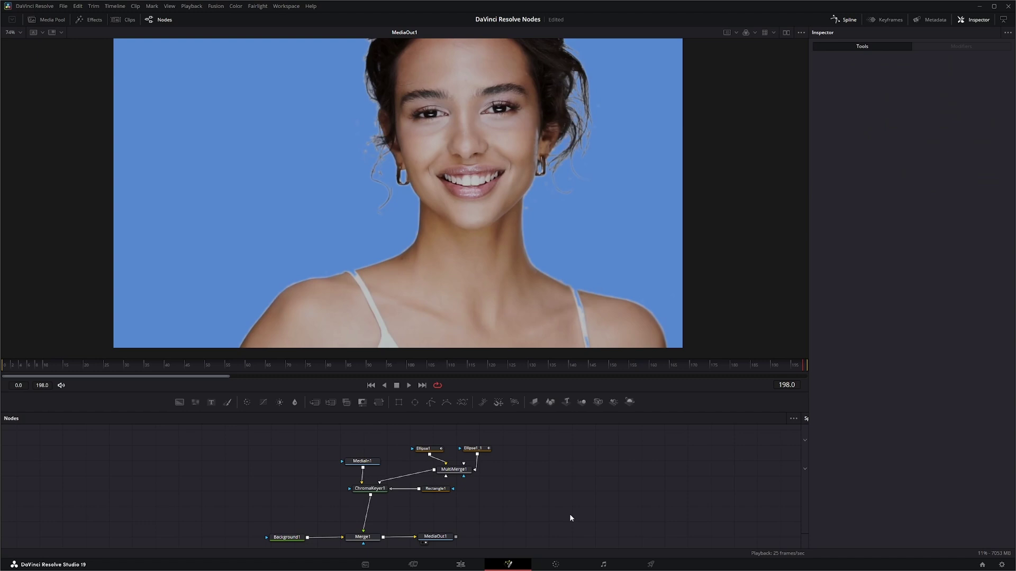
scroll(506, 160, up, 2)
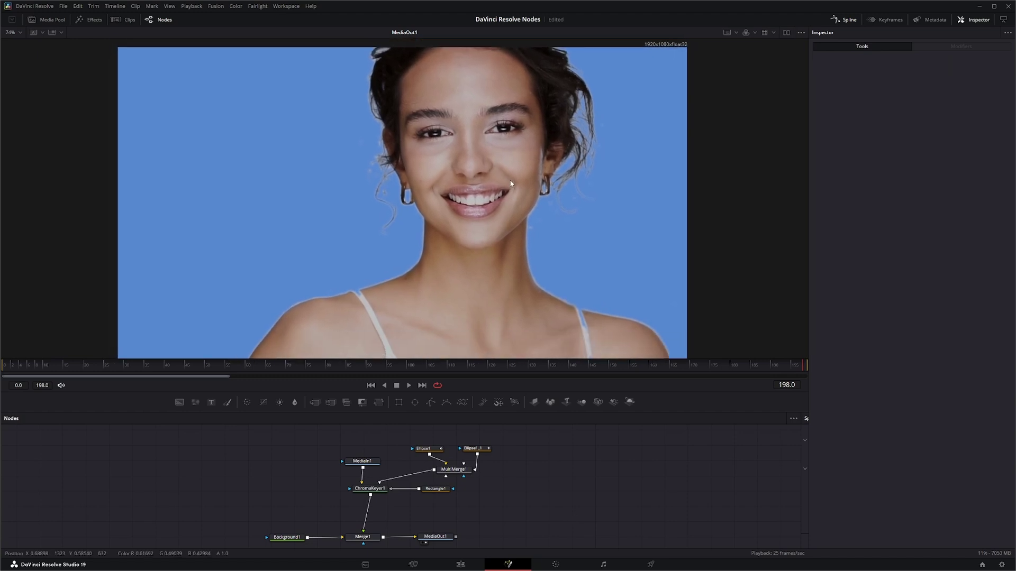
click(18, 365)
key(space)
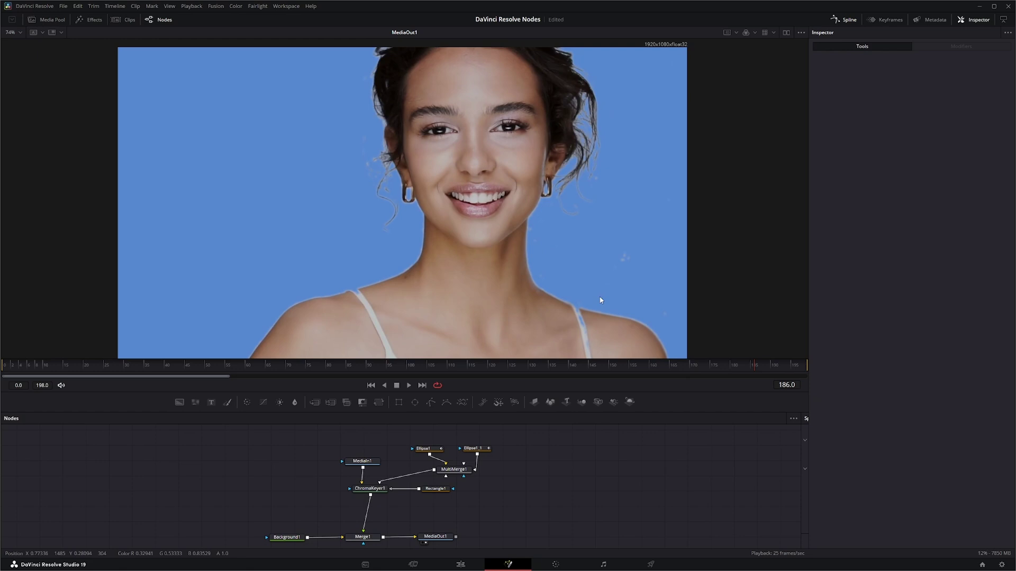
drag(757, 371, 823, 393)
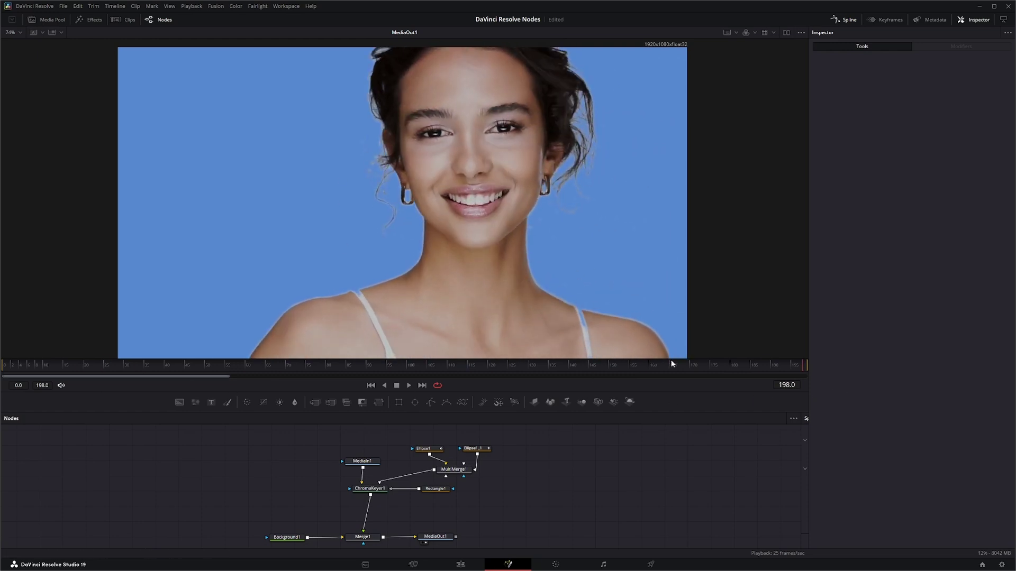
drag(785, 373, 903, 383)
drag(363, 461, 233, 449)
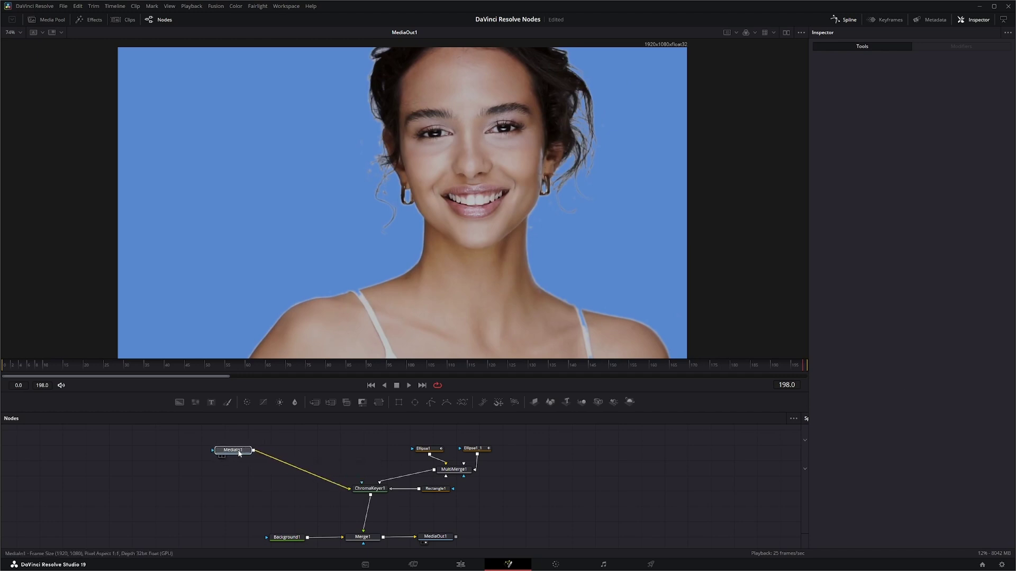
Add a Bitmap1 node below MediaIn1 and connect MediaIn1's output into it.
click(239, 467)
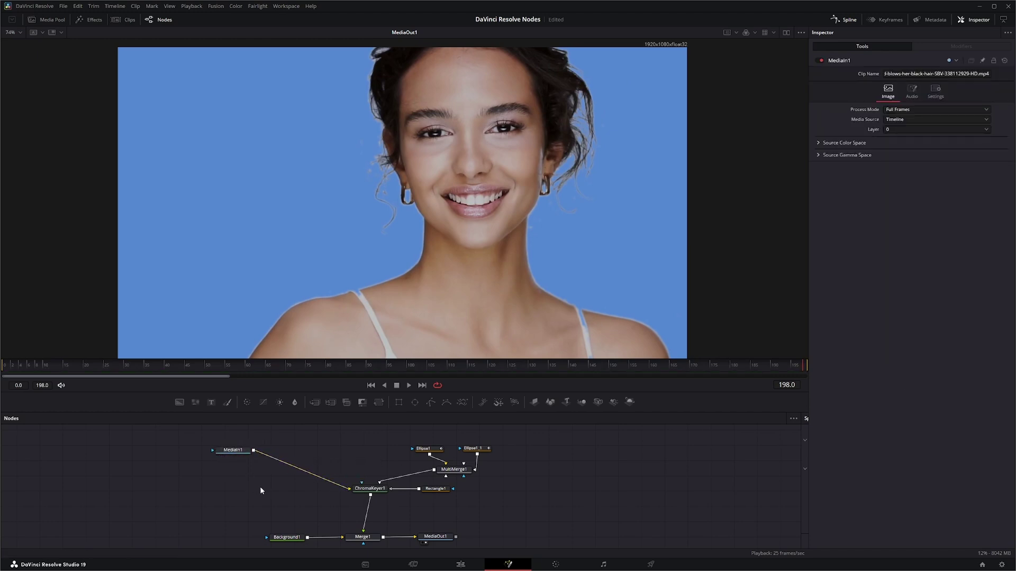
key(shift+space)
text(chrom)
key(BackSpace)
key(BackSpace)
key(BackSpace)
key(BackSpace)
key(BackSpace)
text(bitmap)
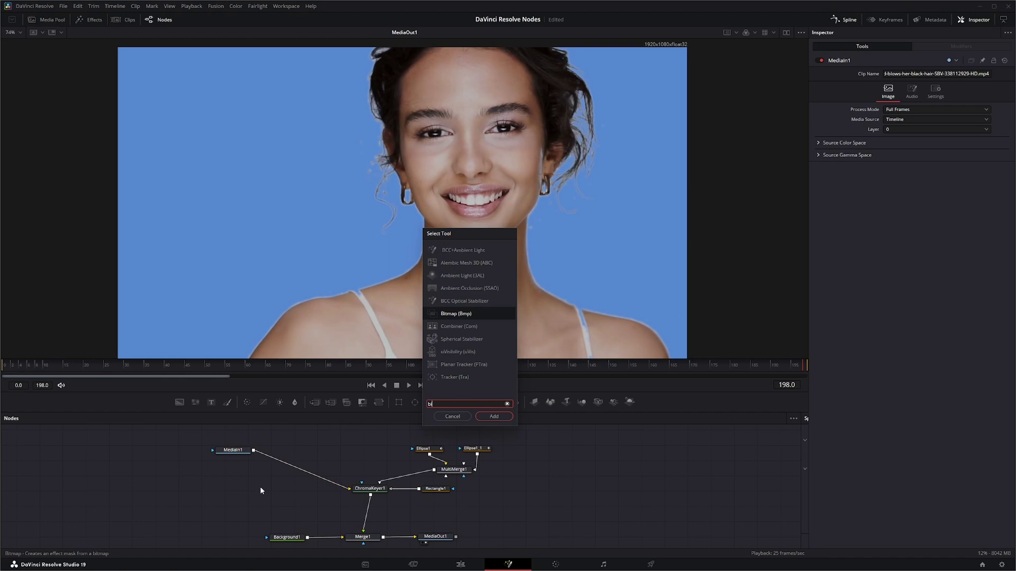
key(Return)
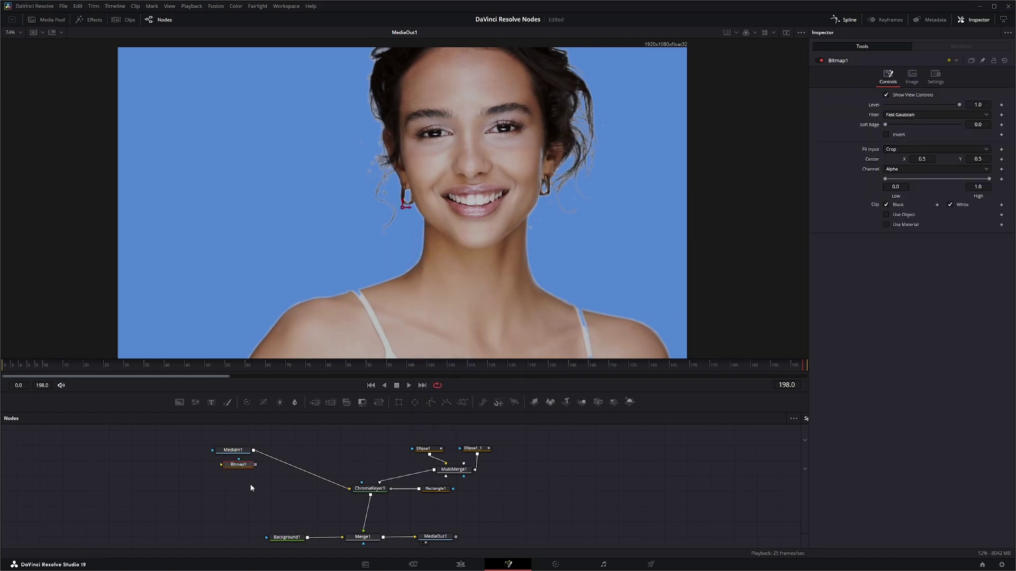
drag(238, 468, 270, 485)
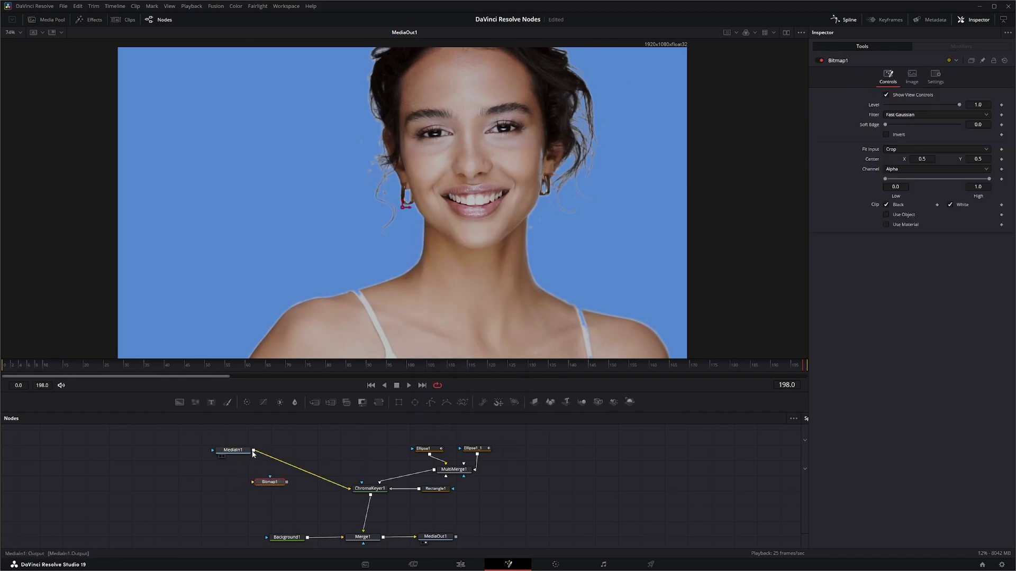
drag(253, 450, 253, 482)
Make Bitmap1 an inverted Luminance matte with Low/High range 0.136–0.712.
key(1)
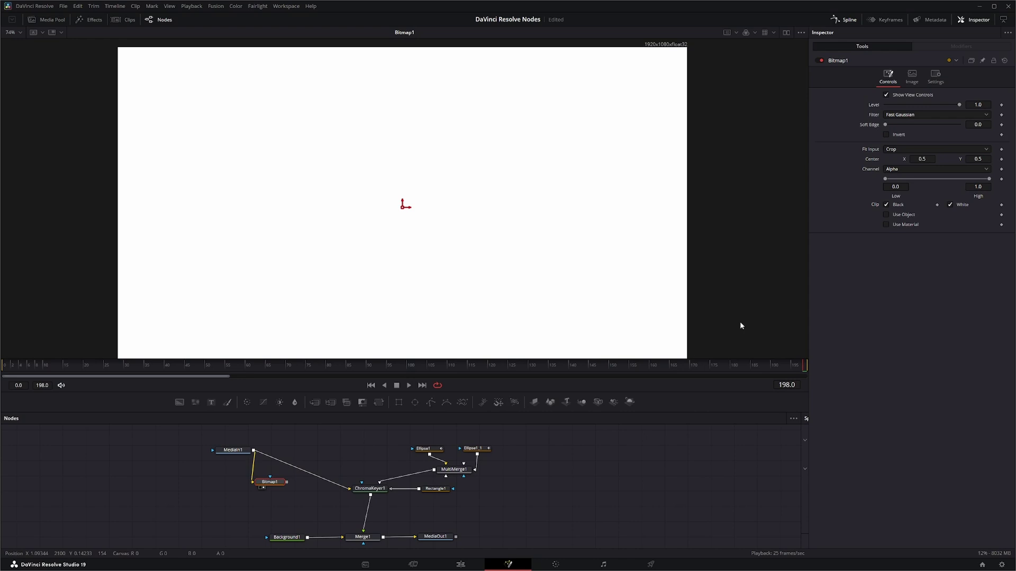
click(893, 169)
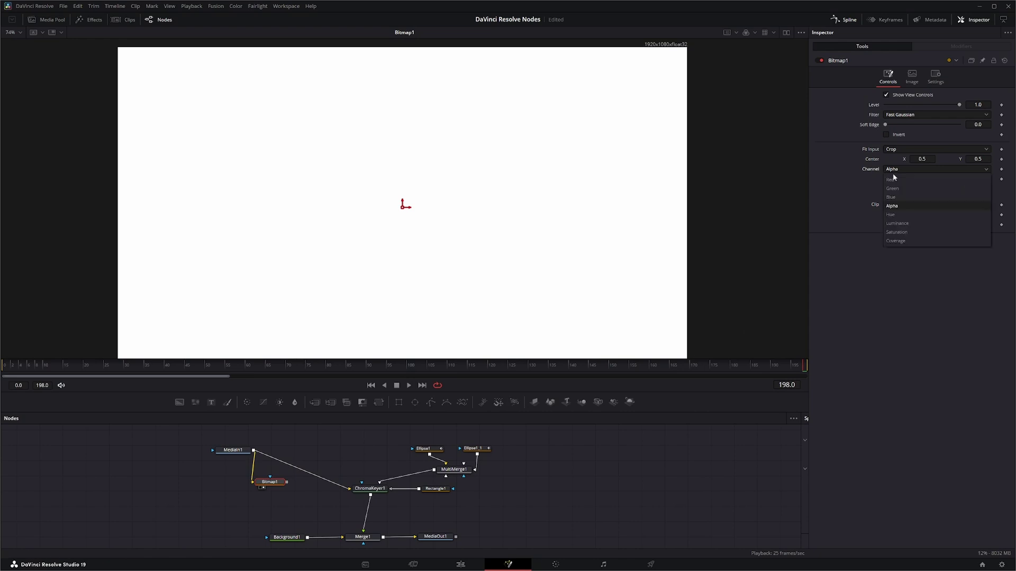
click(901, 223)
drag(887, 180, 910, 182)
drag(989, 181, 958, 183)
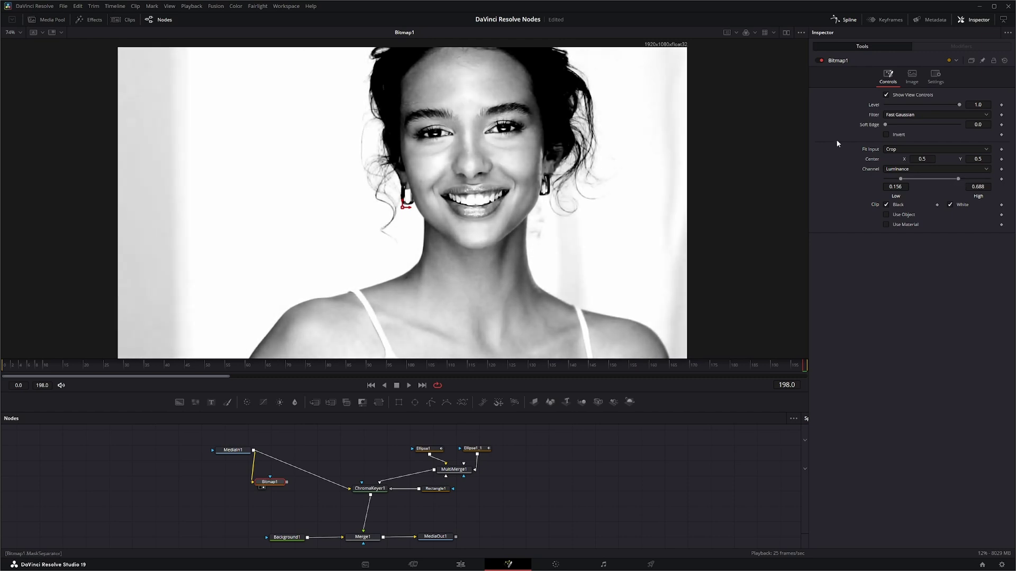
click(887, 135)
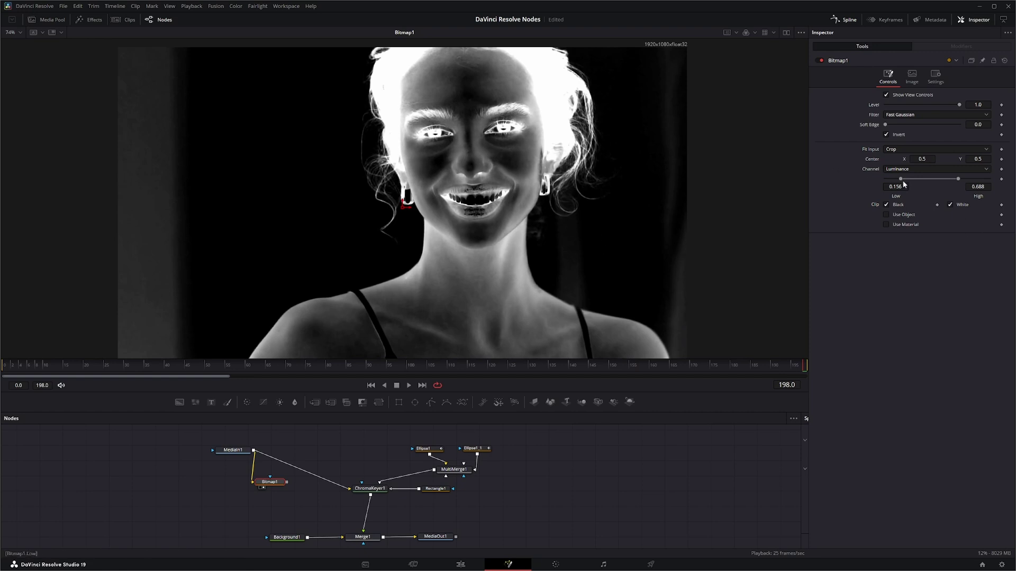
drag(899, 179, 959, 179)
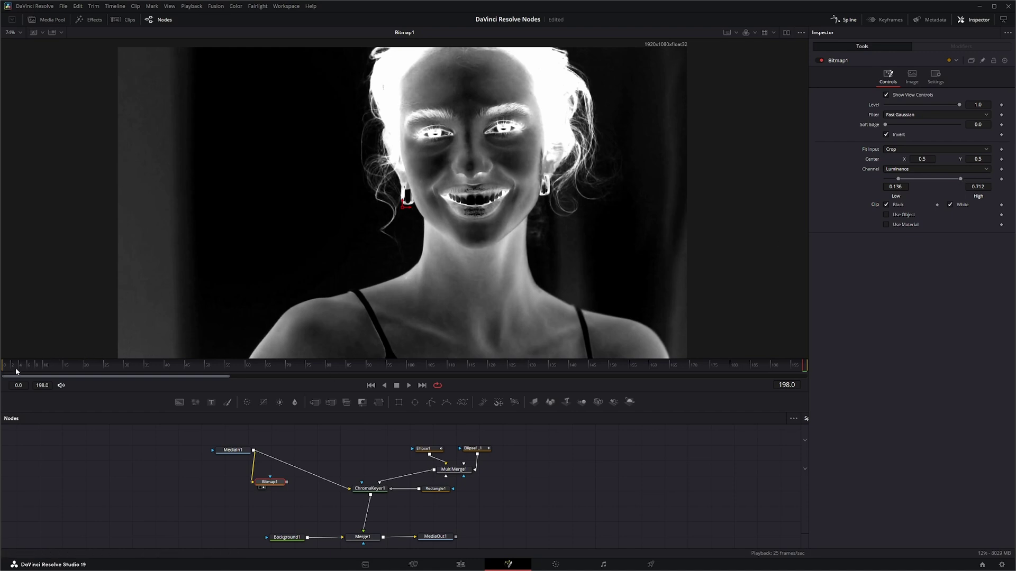
Review the Bitmap matte across the clip and wire Bitmap1's output toward MultiMerge1.
drag(16, 372, 900, 386)
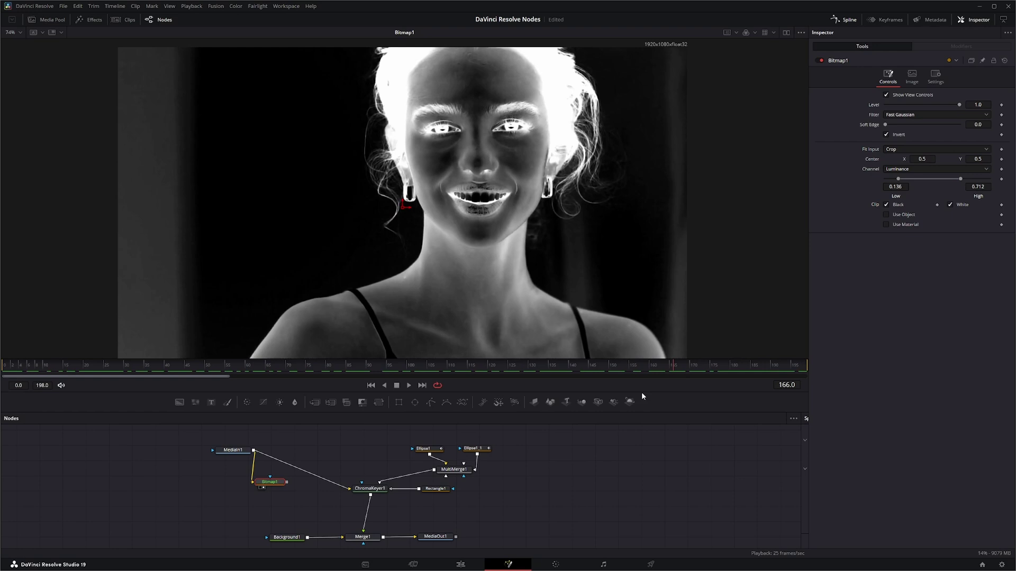
drag(642, 396, 852, 404)
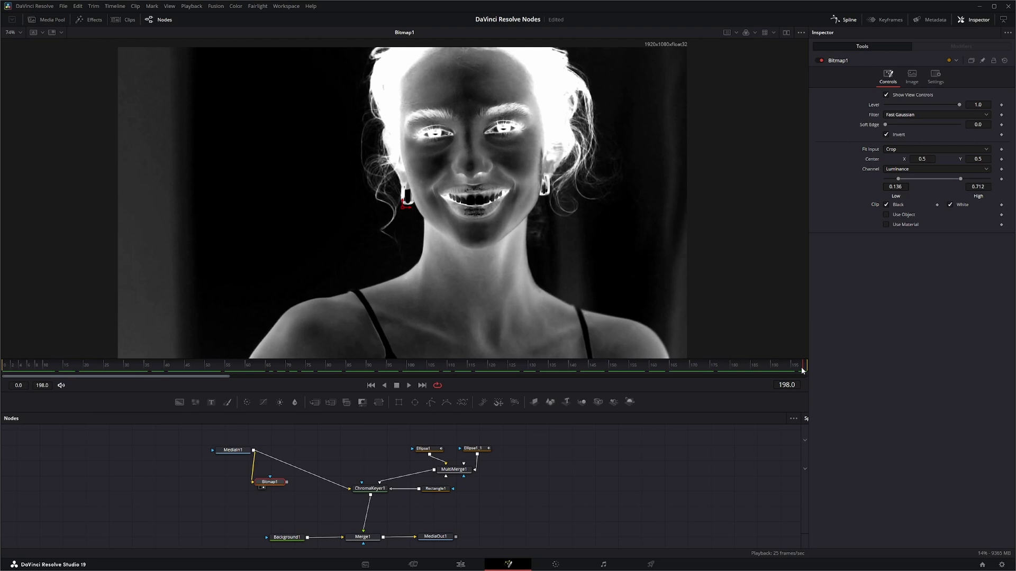
drag(728, 366, 815, 381)
drag(287, 482, 447, 477)
Show the MediaOut1 composite in the viewer and reconnect Bitmap1 into MultiMerge1.
click(370, 488)
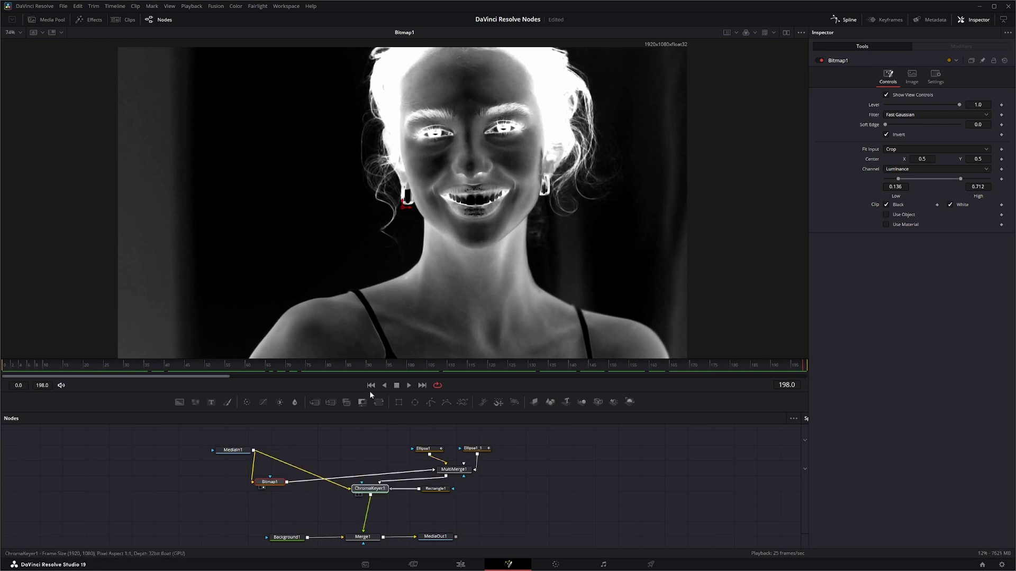
key(1)
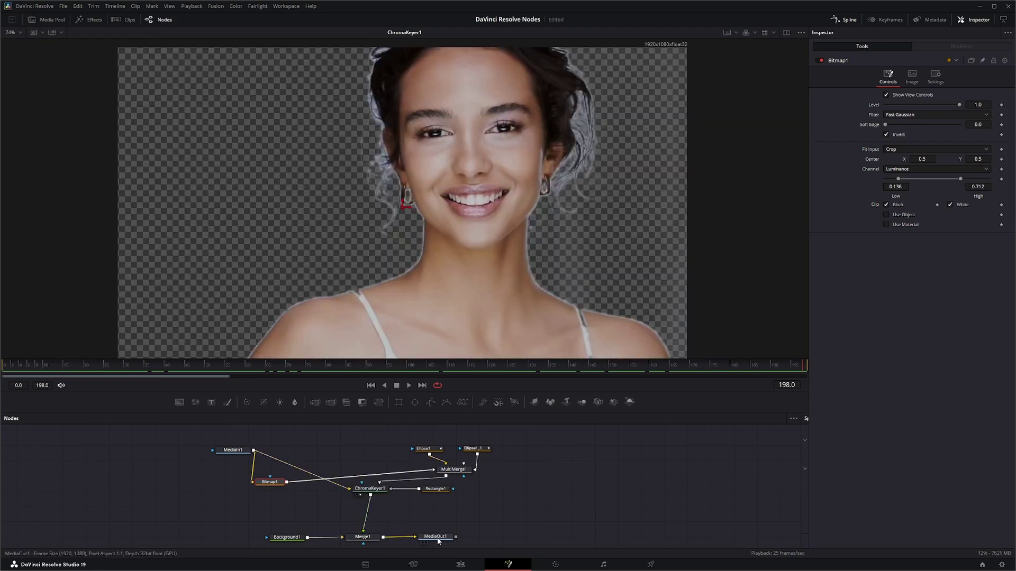
drag(438, 540, 423, 227)
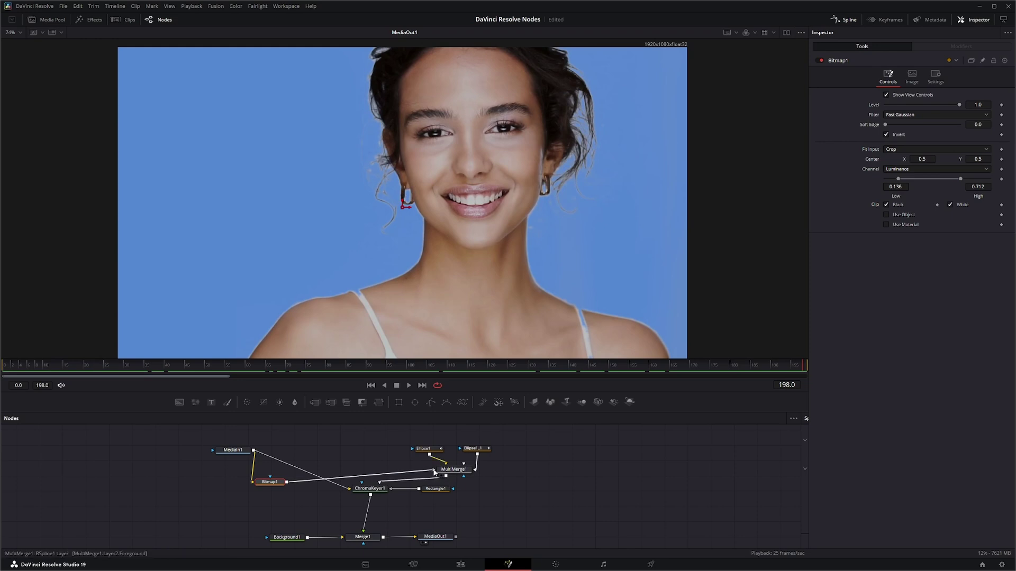
drag(434, 470, 391, 475)
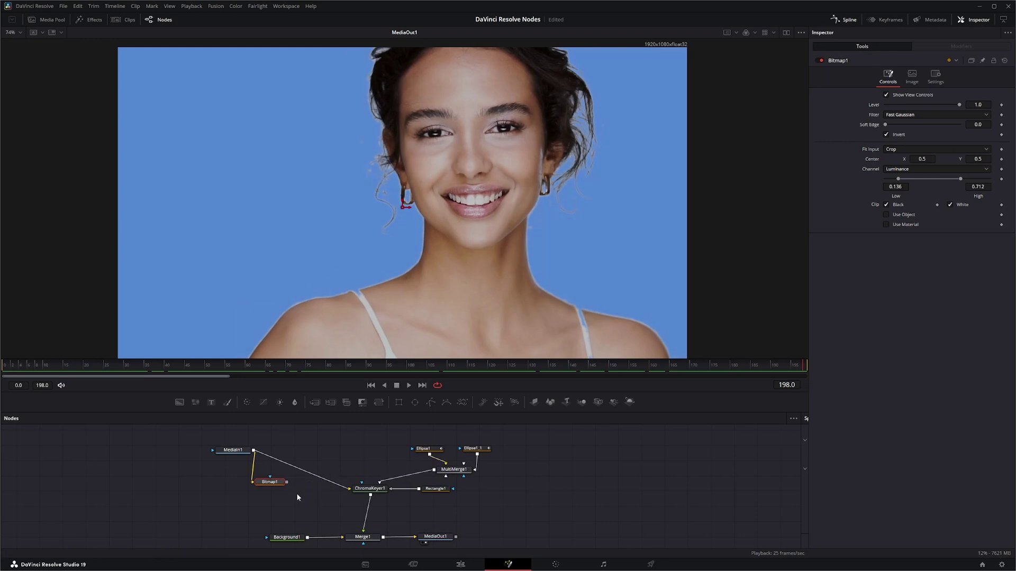
drag(286, 483, 435, 470)
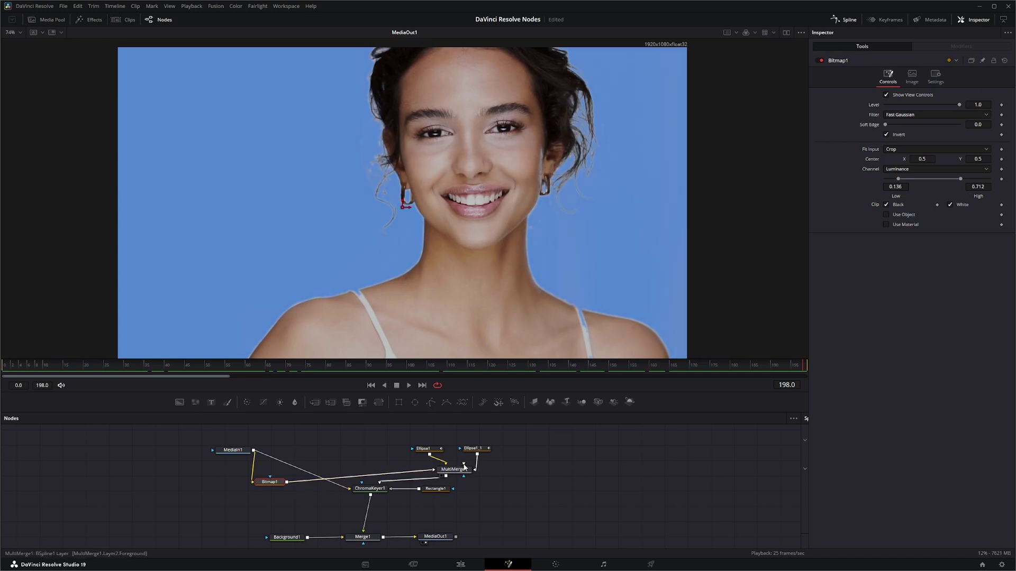
Zoom in on the hair and narrow Bitmap1's luminance range to 0.432–0.748.
scroll(370, 236, up, 5)
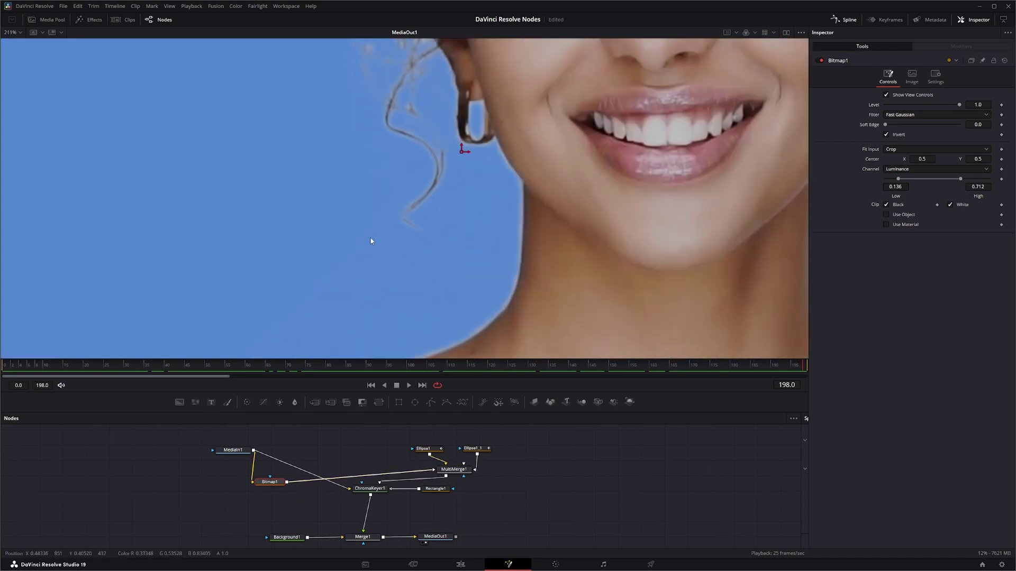
scroll(474, 163, up, 4)
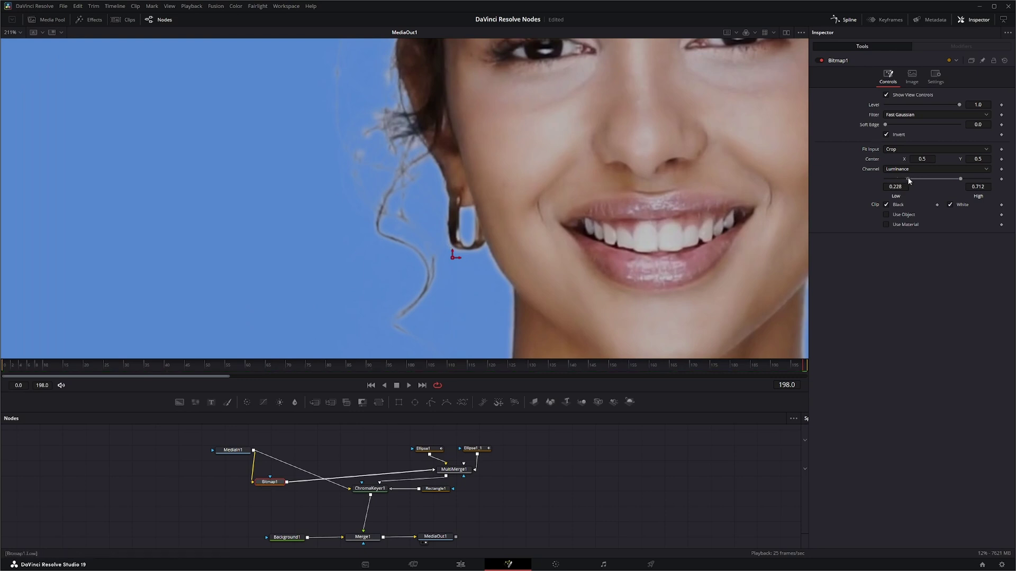
drag(899, 179, 894, 179)
drag(960, 179, 932, 177)
drag(721, 209, 502, 259)
scroll(513, 243, down, 3)
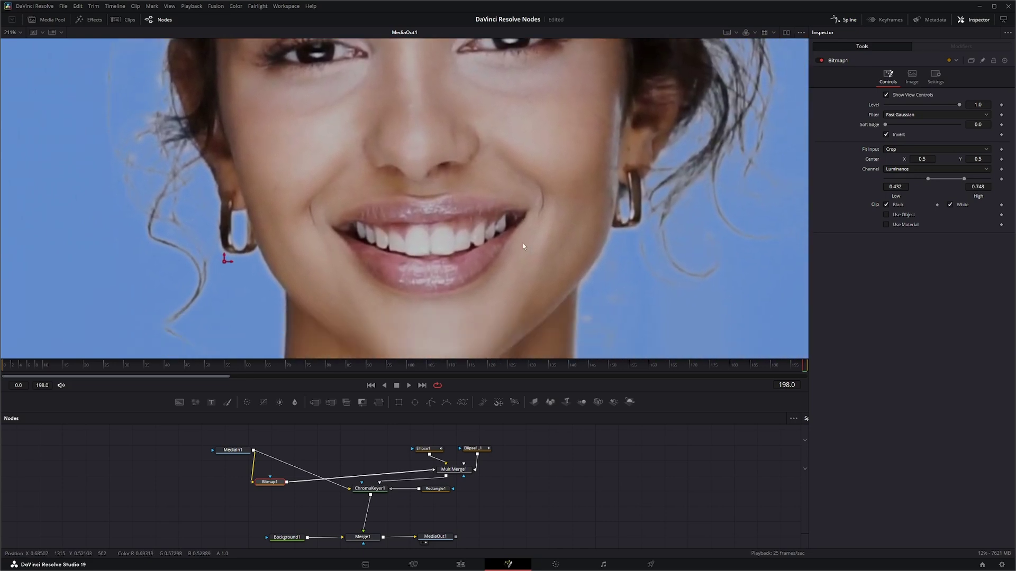
Set ChromaKeyer1 to suppress Blue spill with the Well Done spill method.
click(370, 491)
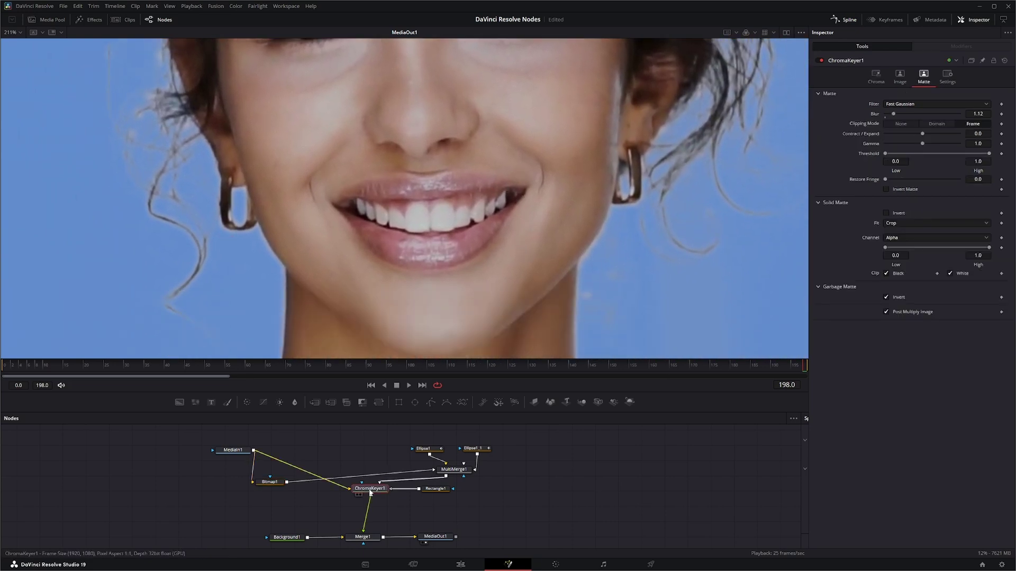
click(902, 79)
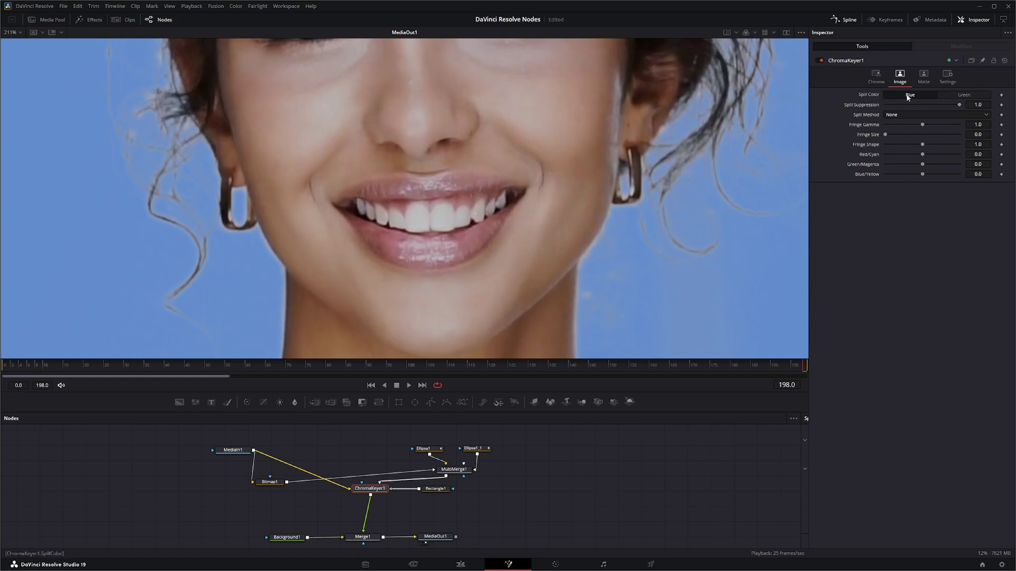
click(965, 99)
click(918, 98)
click(903, 116)
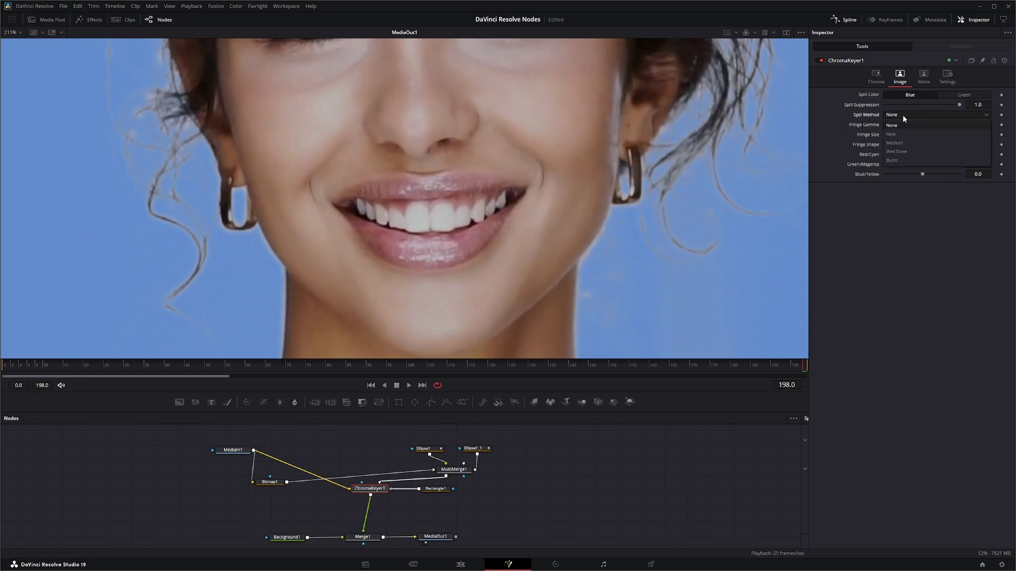
click(907, 151)
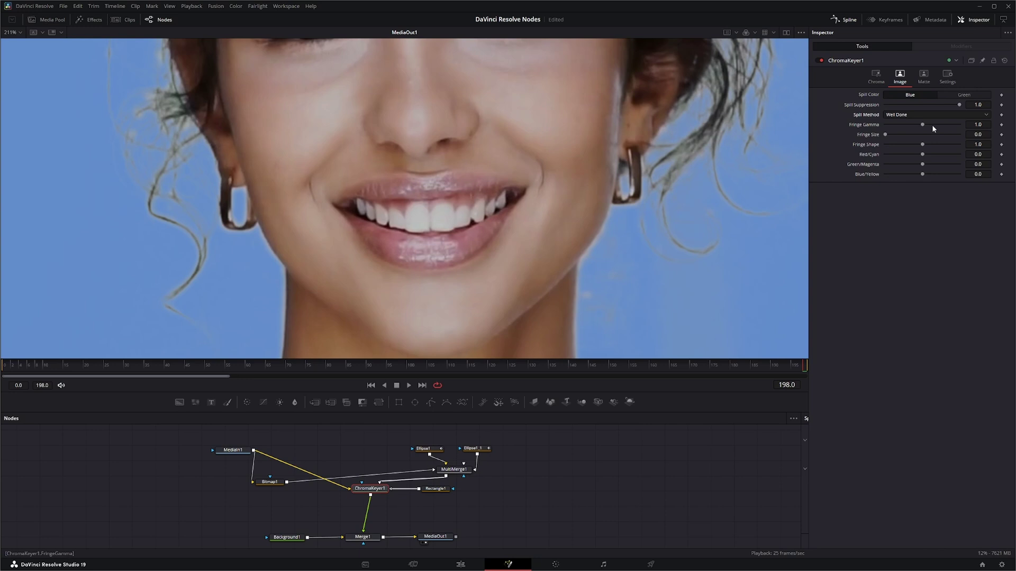
Set Fringe Gamma 0.547, Fringe Size 3.05 and Fringe Shape 1.0, then check earlier frames.
drag(924, 126, 907, 125)
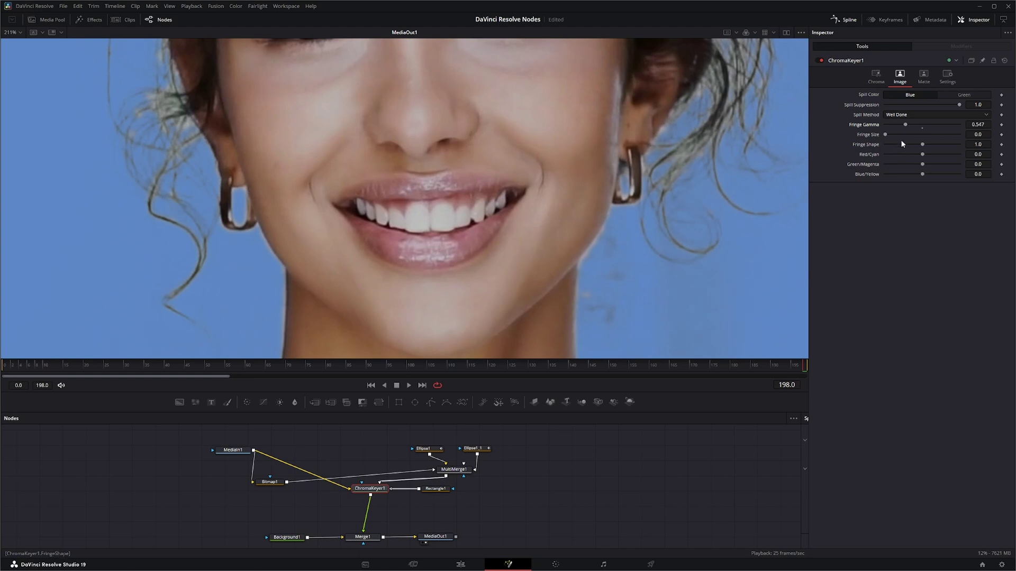
drag(886, 134, 910, 133)
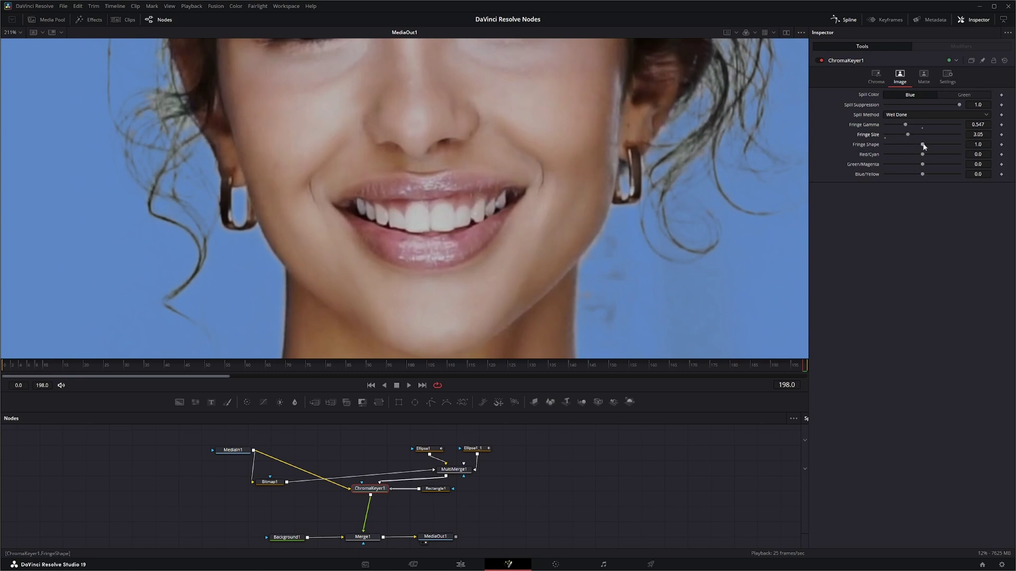
drag(923, 146, 920, 144)
drag(791, 361, 823, 384)
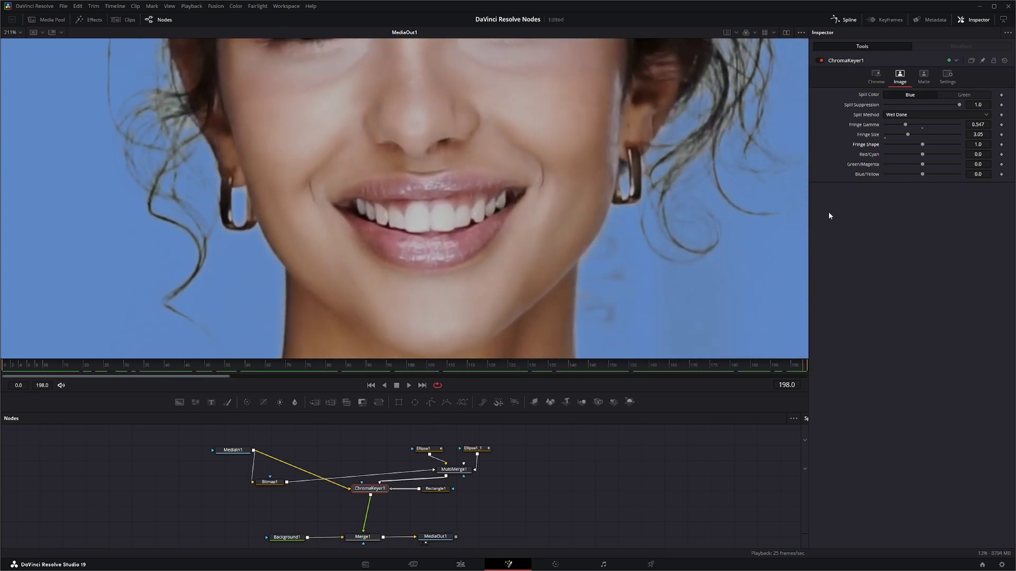
Raise ChromaKeyer1's Threshold Low to 0.236 with Gamma 0.853, then play the clip and fit the view.
click(923, 75)
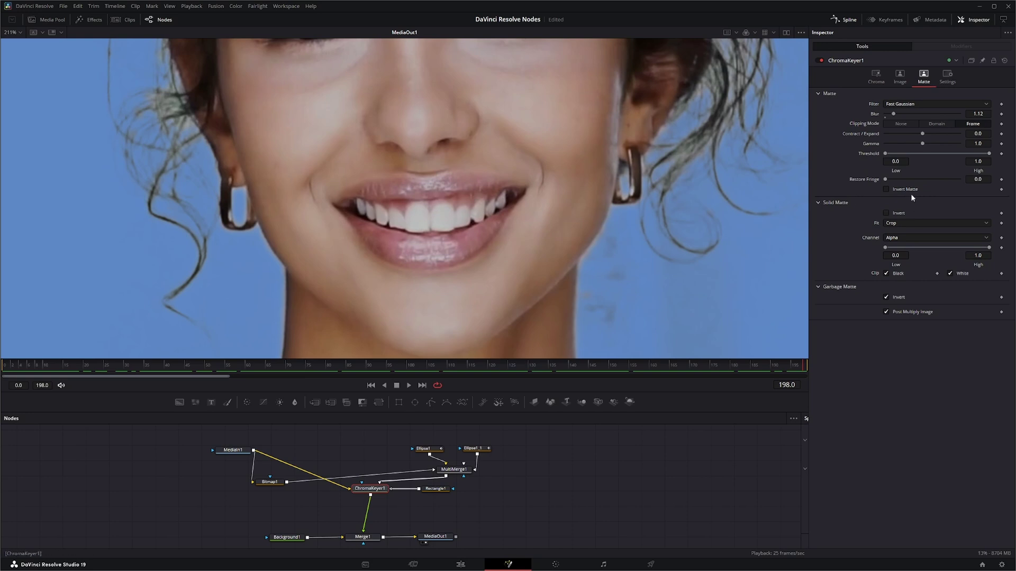
drag(885, 153, 919, 154)
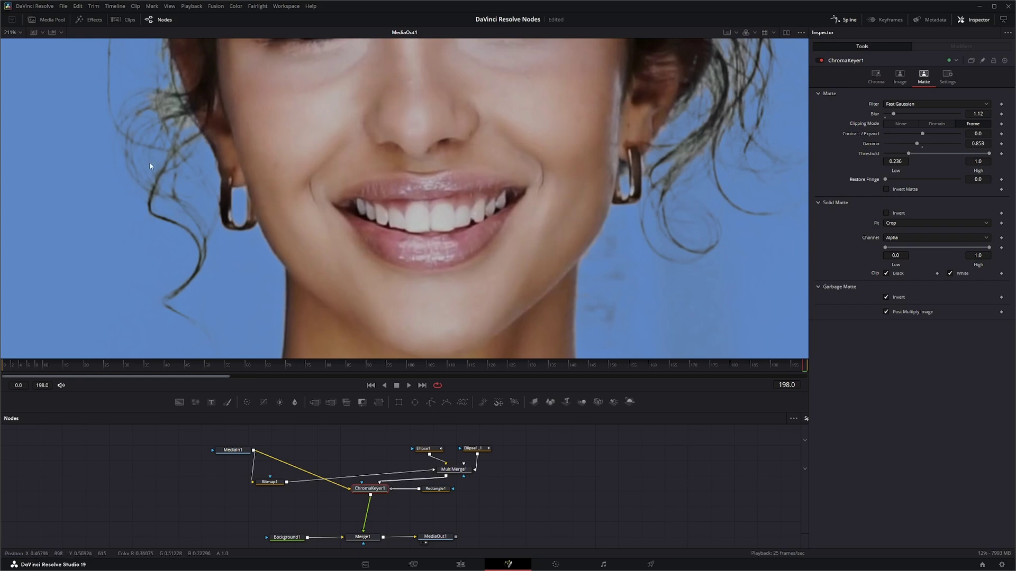
click(409, 386)
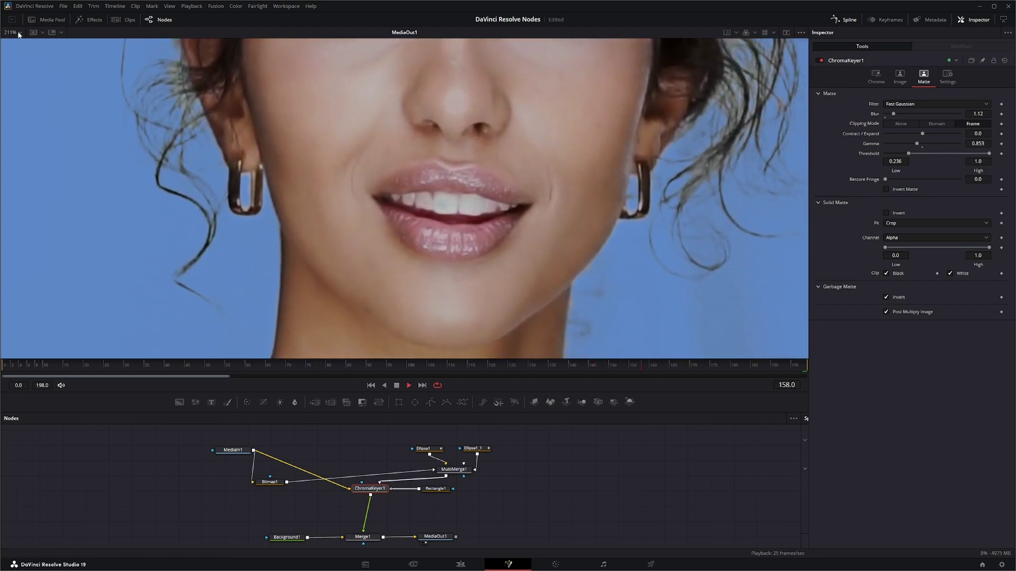
click(20, 33)
click(16, 45)
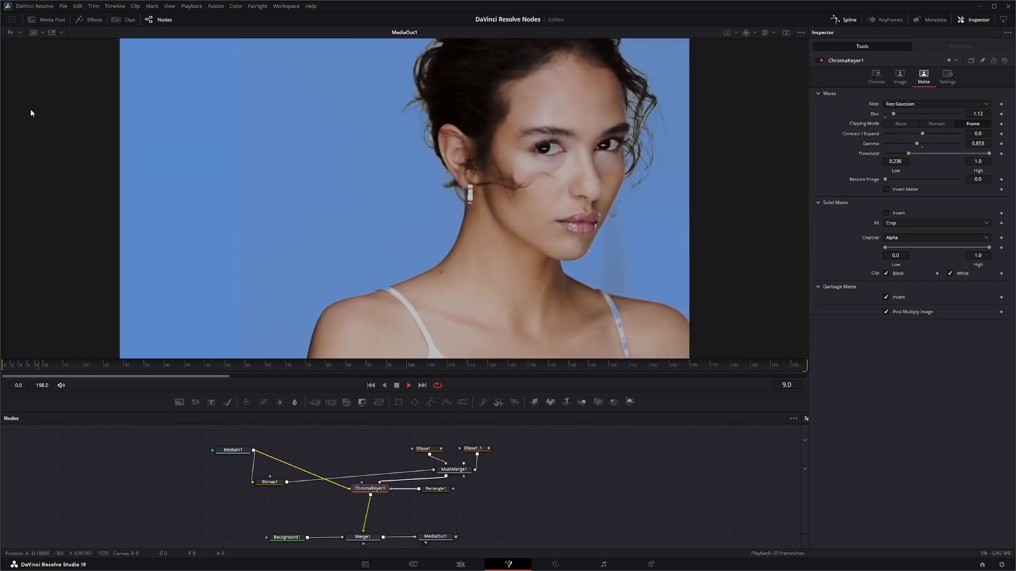